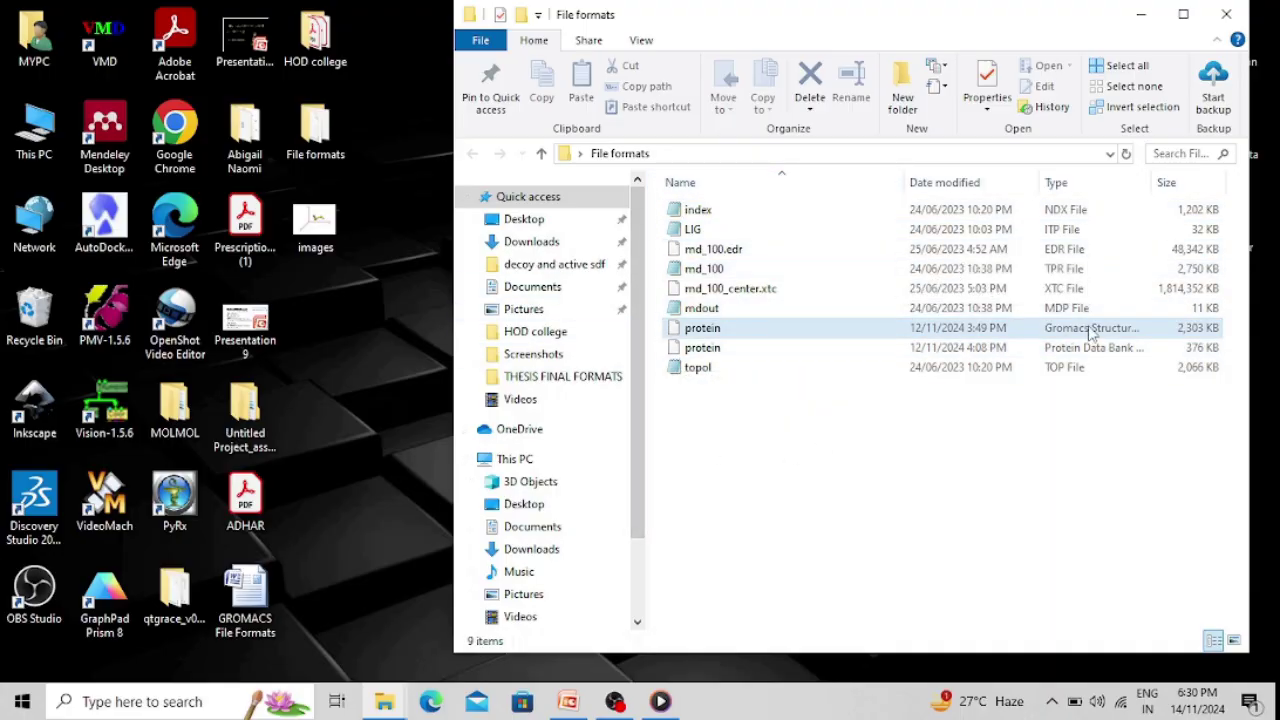
Open the protein file of type Protein Data Bank in Notepad and maximize its window
double_click(990, 345)
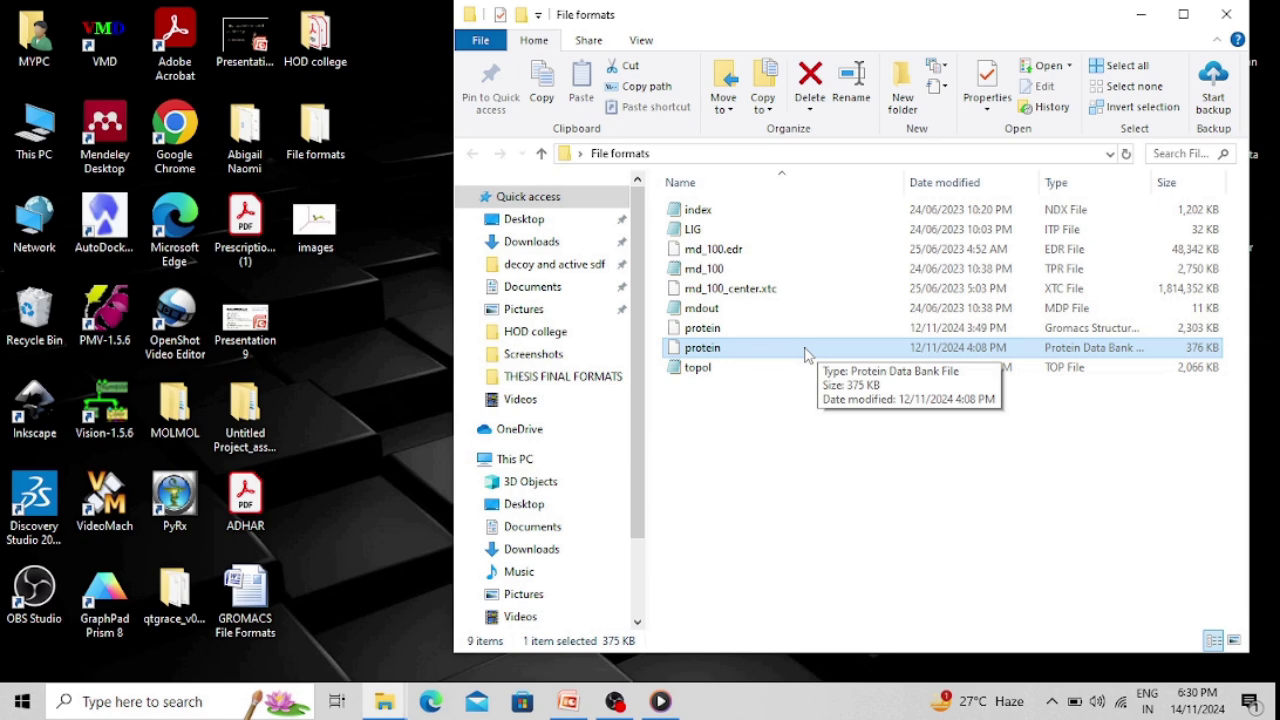
right_click(806, 352)
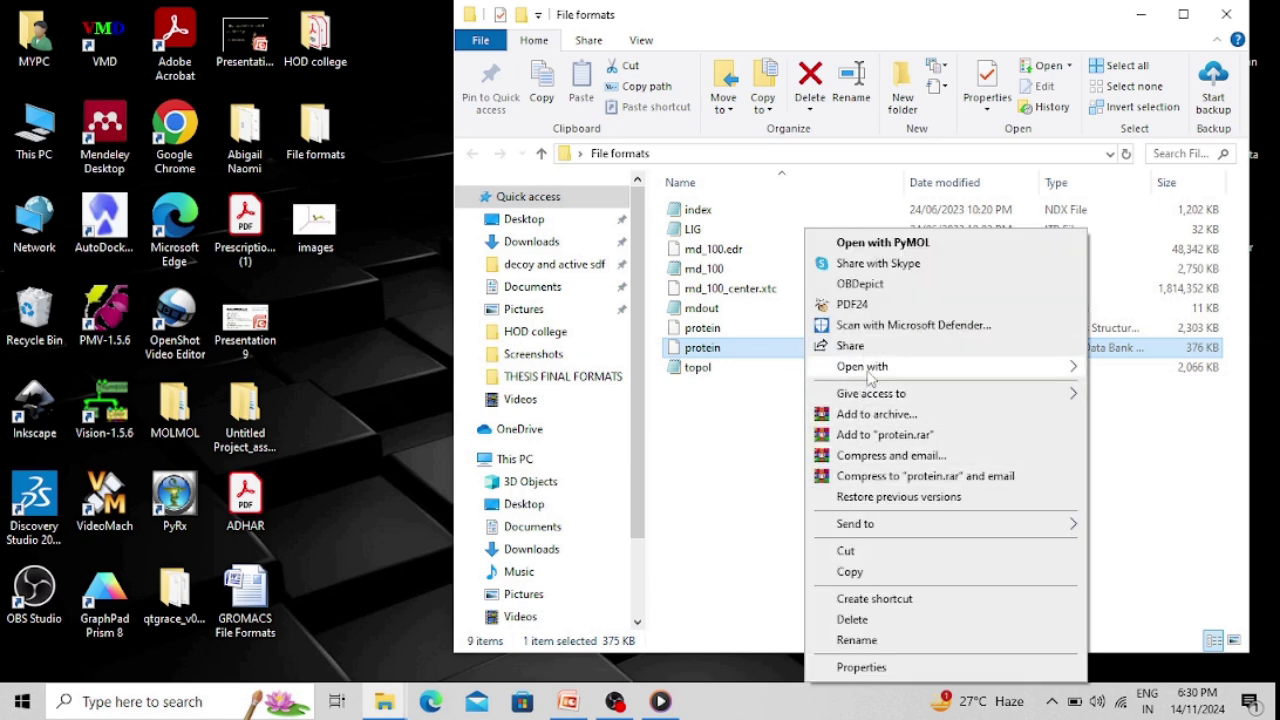
mouse_move(873, 377)
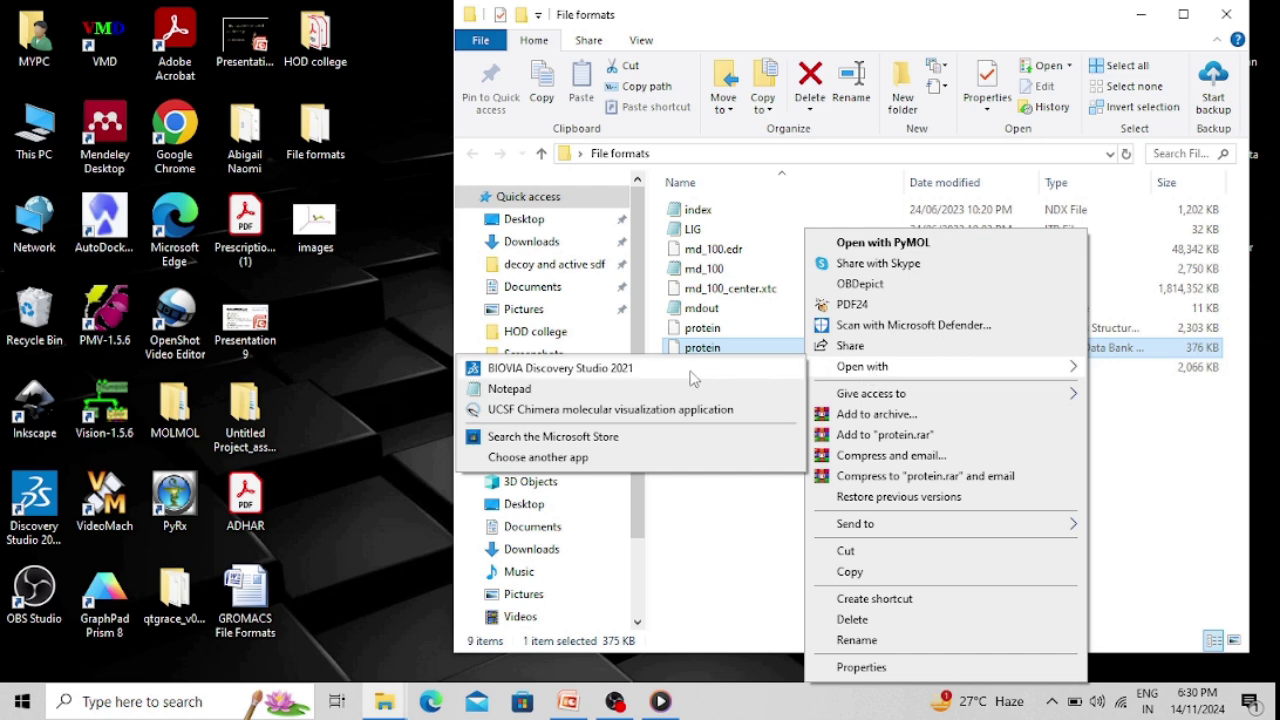
left_click(510, 388)
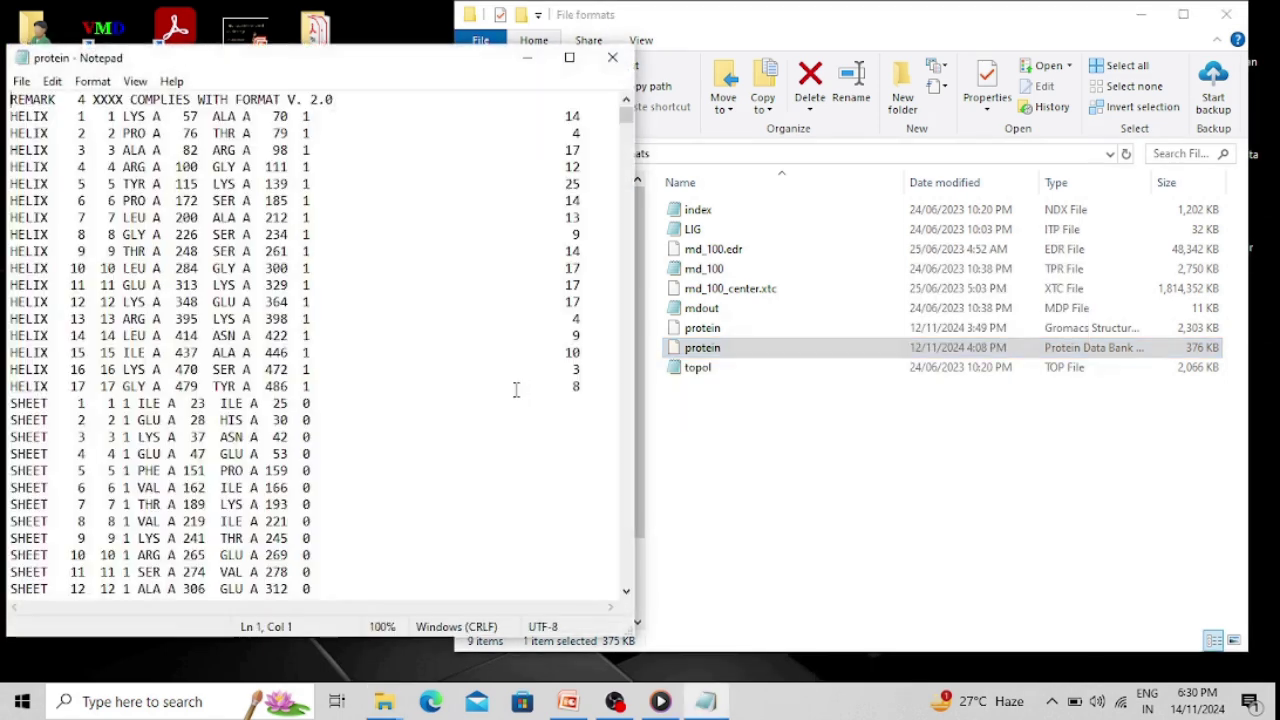
key("super+Up")
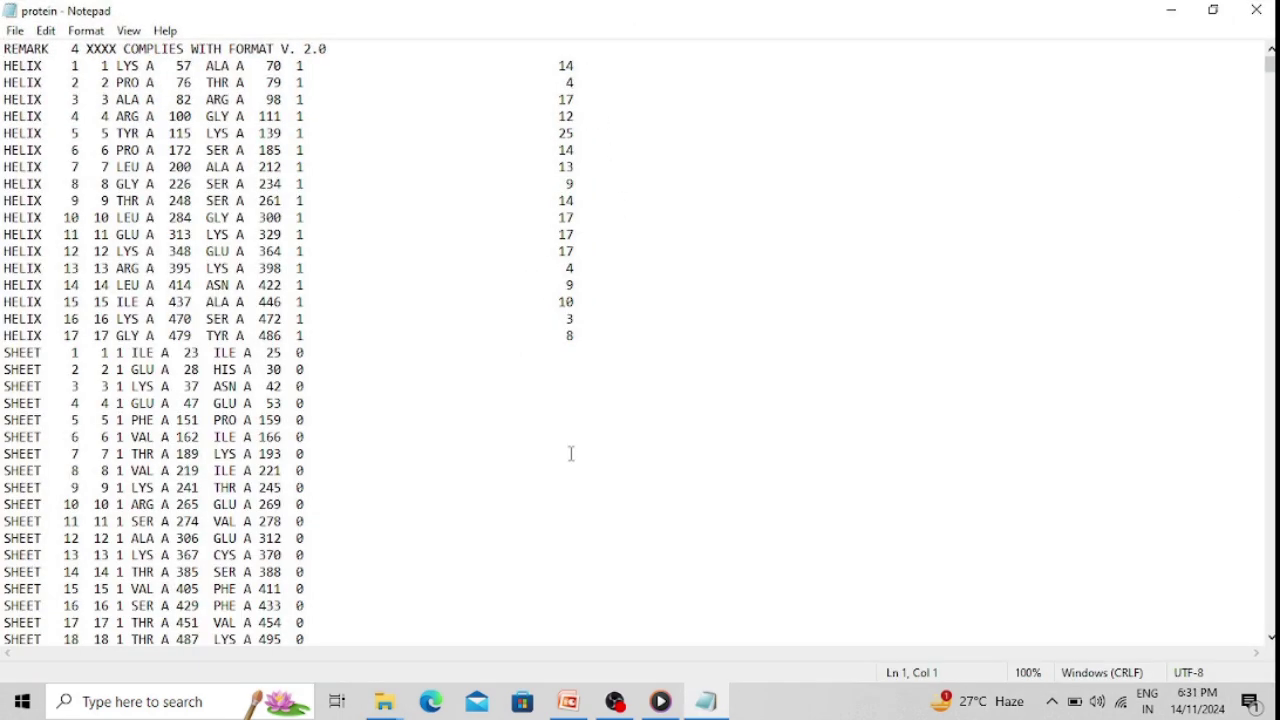
Skim the ATOM records of the protein PDB file and return to its beginning
scroll(600, 350, "down", 8)
scroll(600, 350, "down", 17)
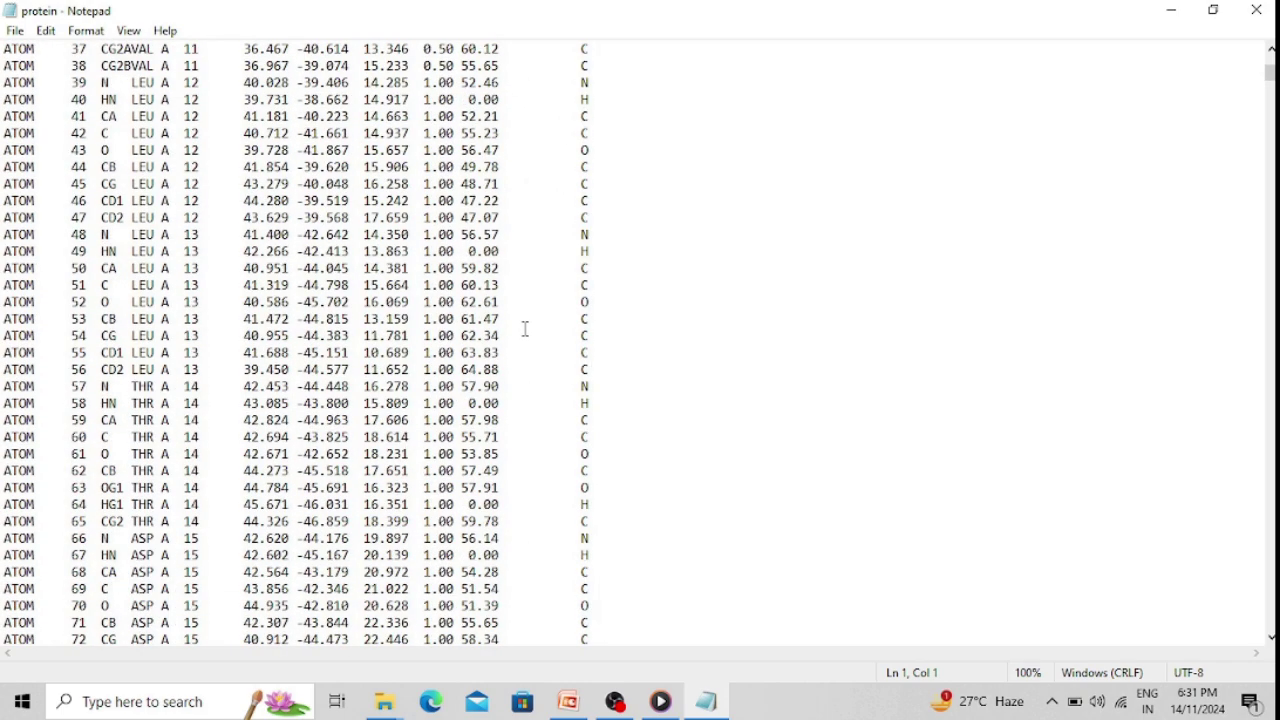
scroll(526, 329, "down", 20)
scroll(535, 382, "down", 7)
scroll(535, 382, "up", 20)
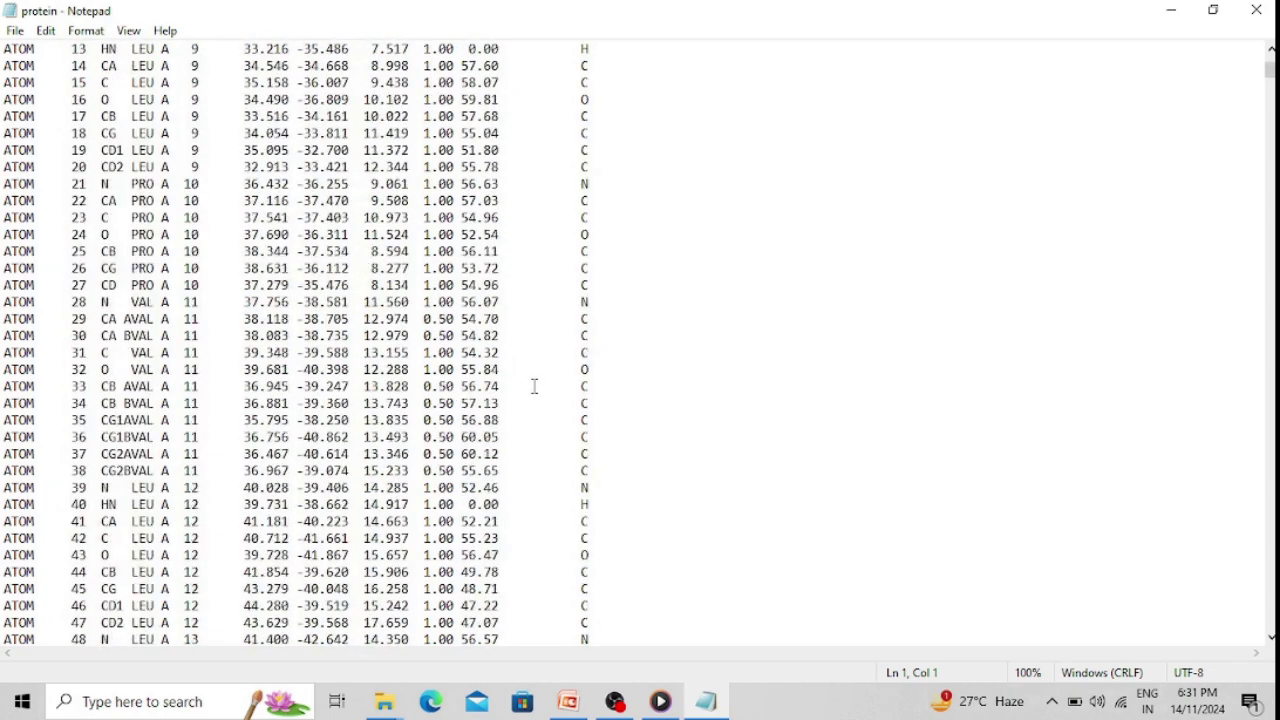
scroll(535, 386, "up", 7)
scroll(535, 386, "up", 10)
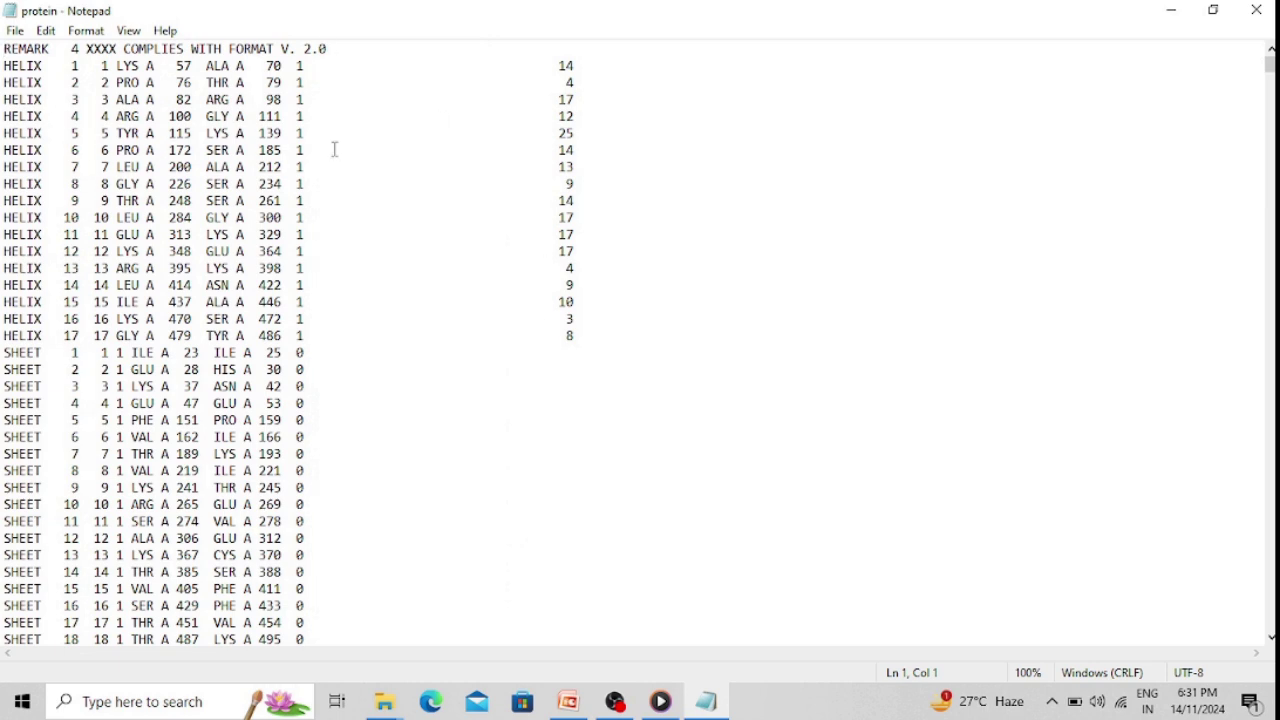
Examine the HELIX and SHEET records, highlighting the residue range of the first helix
left_click_drag(3, 72, 72, 642)
left_click(381, 485)
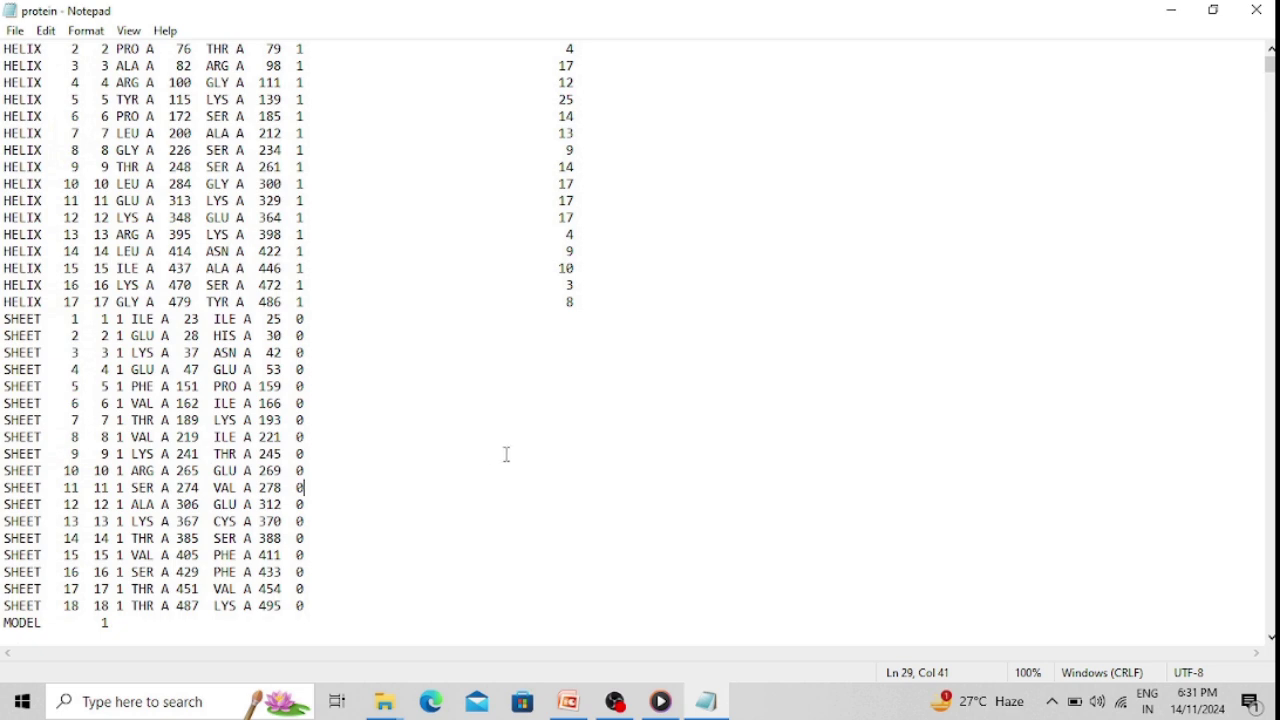
scroll(506, 451, "up", 1)
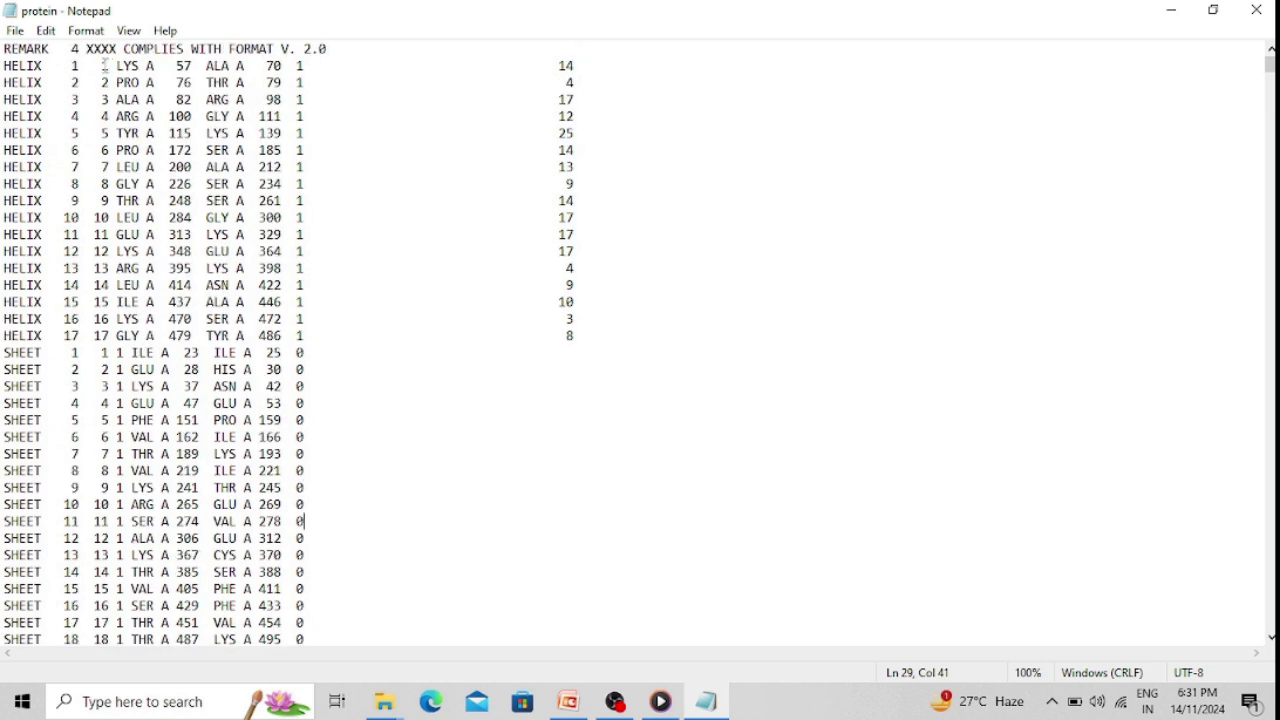
left_click_drag(95, 67, 322, 68)
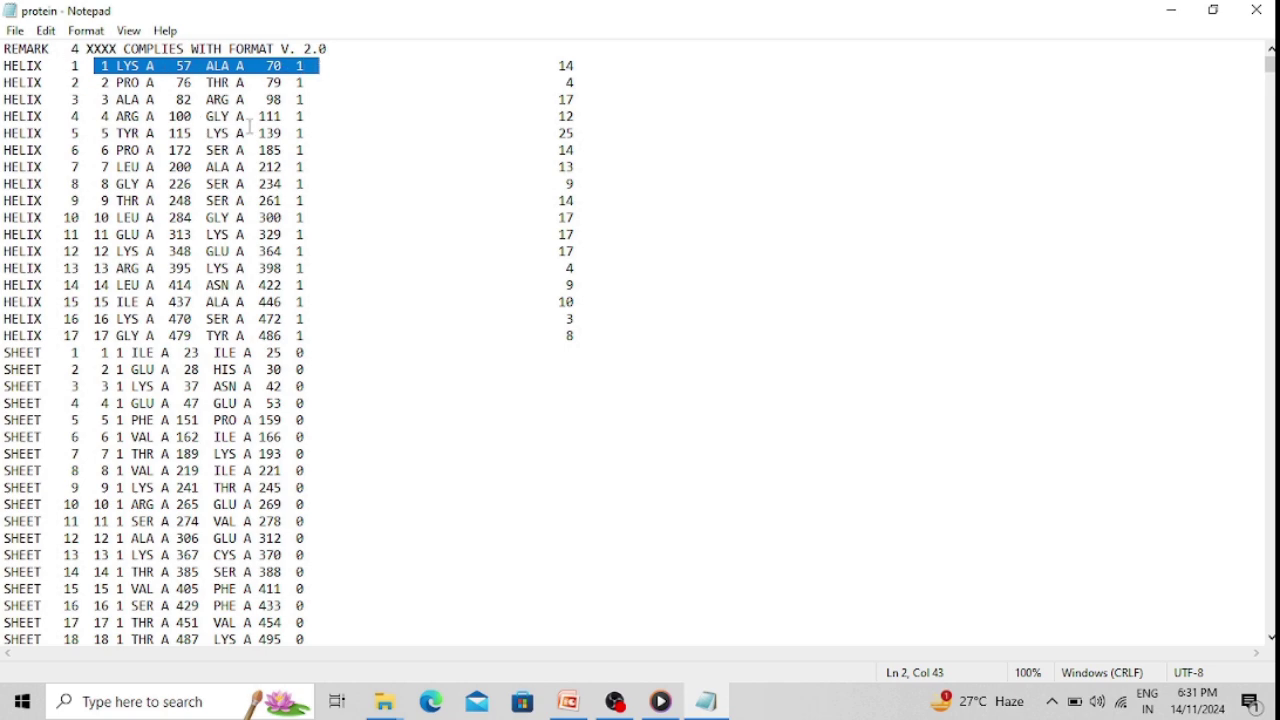
scroll(164, 146, "down", 6)
scroll(200, 237, "up", 5)
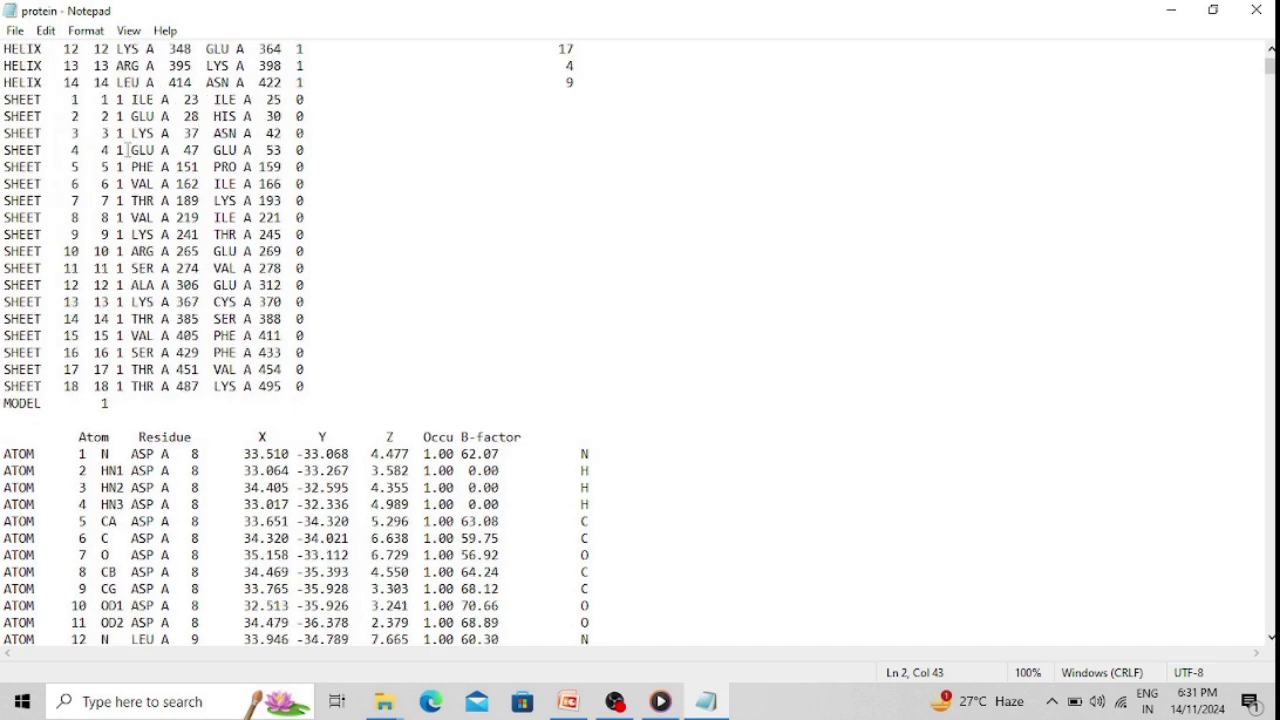
Examine the ATOM table, highlighting the residue name, chain and residue number of the first atom
scroll(105, 285, "down", 6)
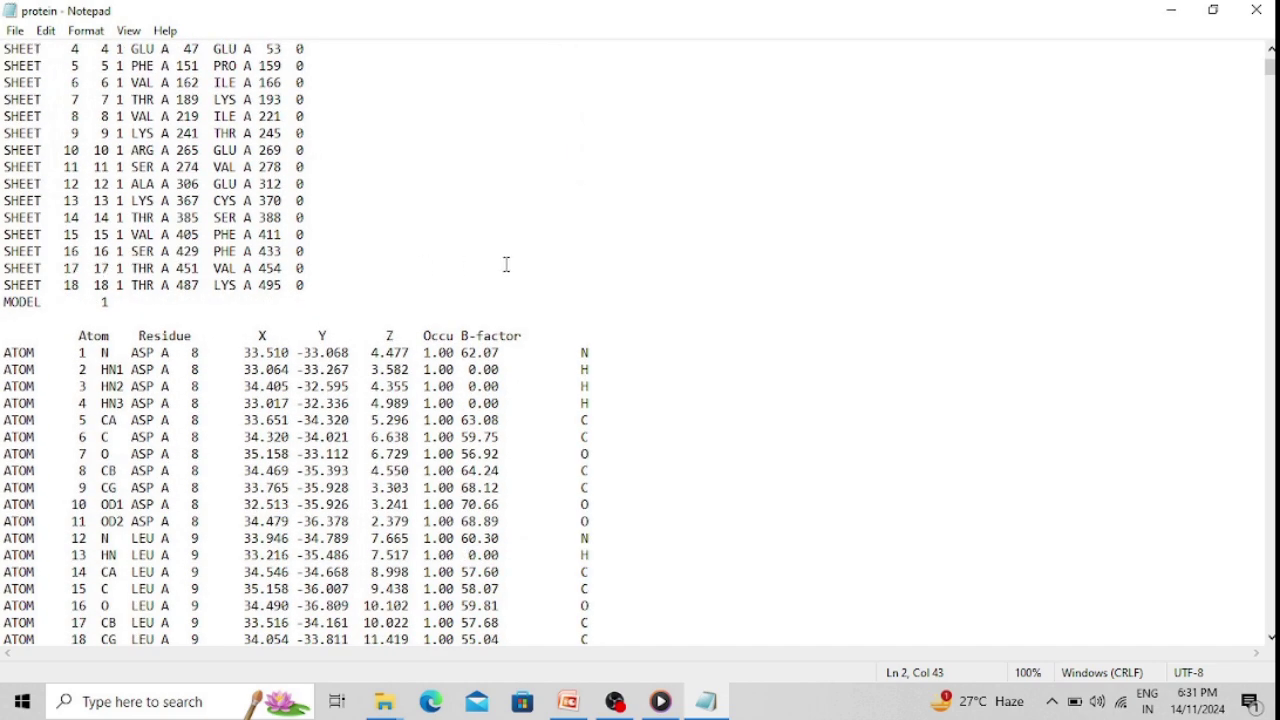
scroll(600, 300, "down", 3)
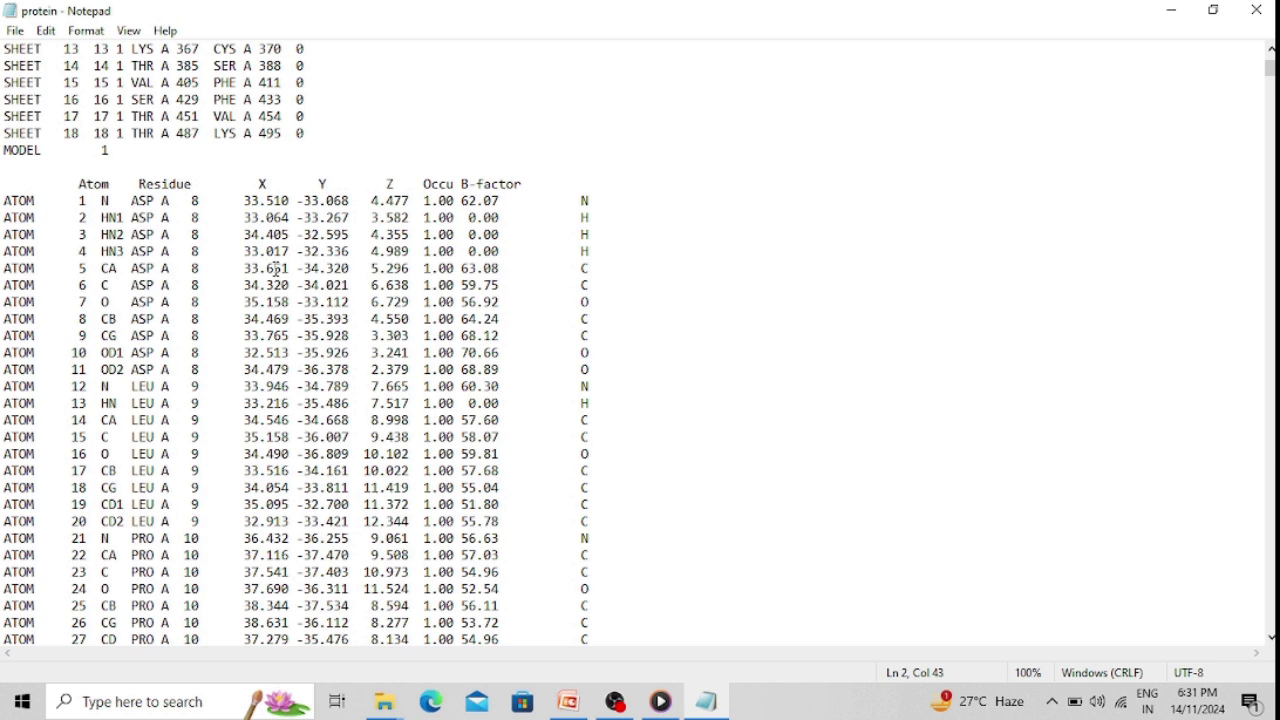
scroll(216, 202, "down", 1)
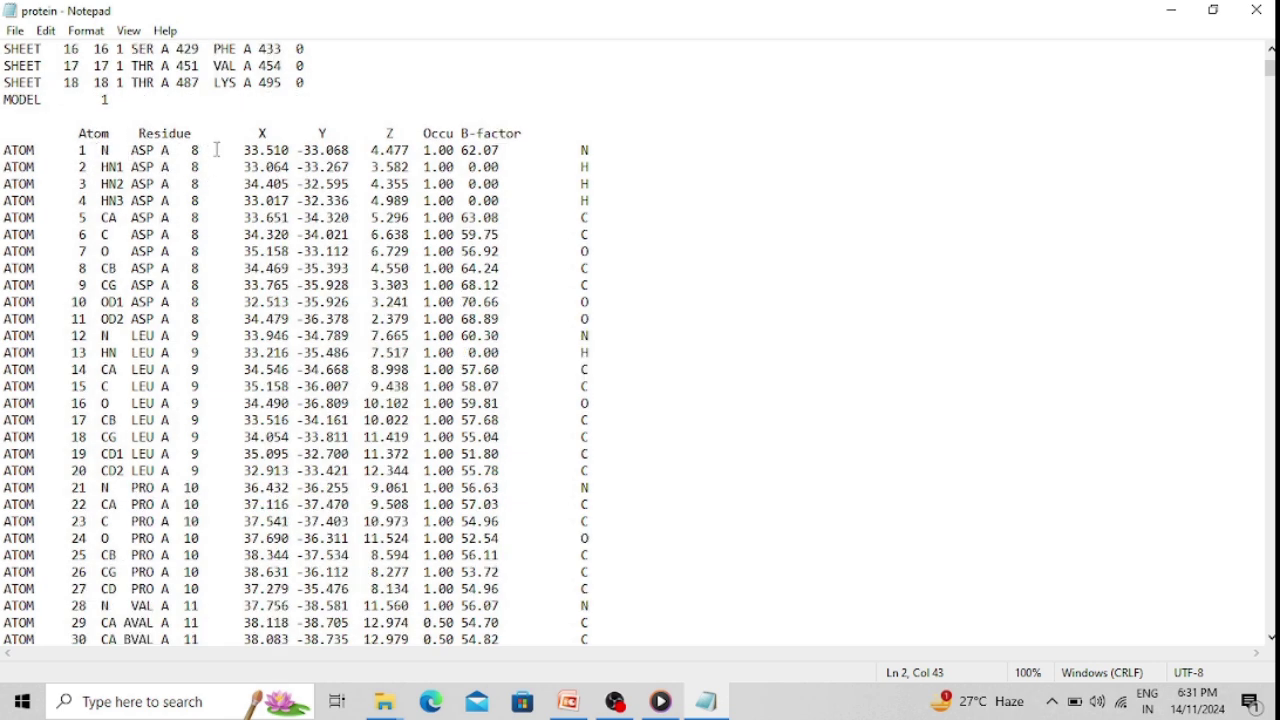
left_click_drag(133, 151, 171, 151)
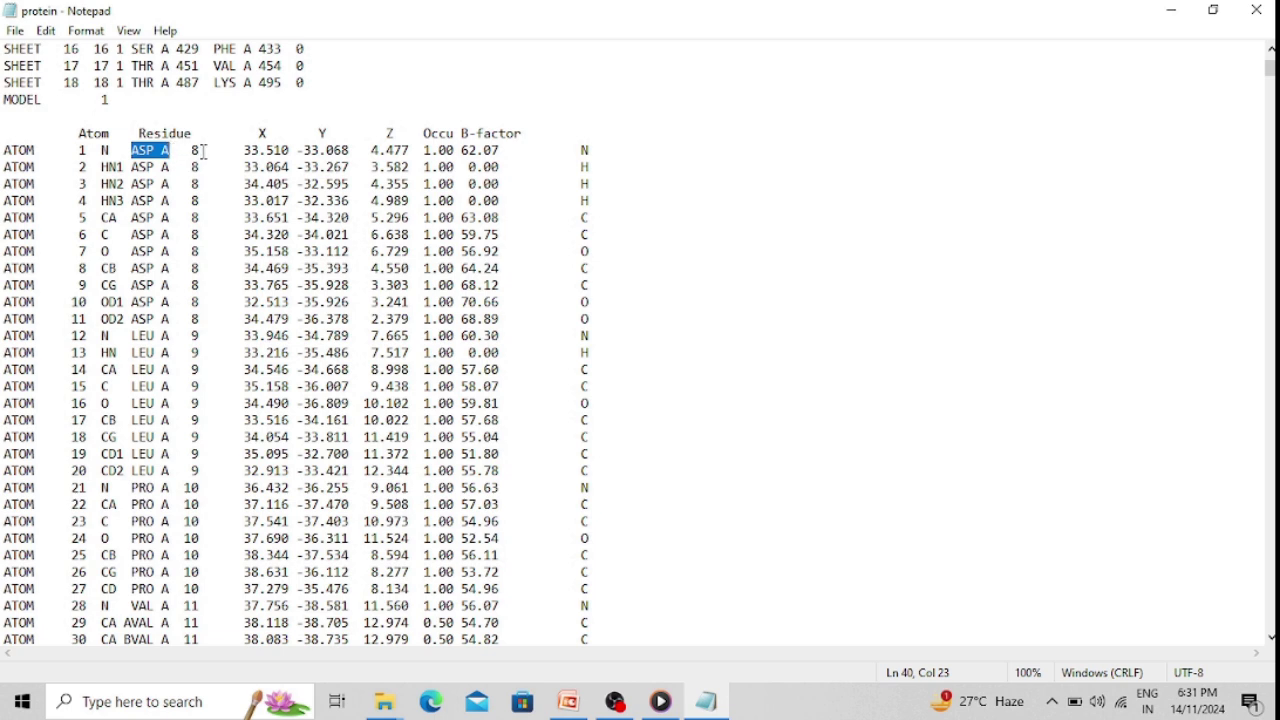
double_click(195, 152)
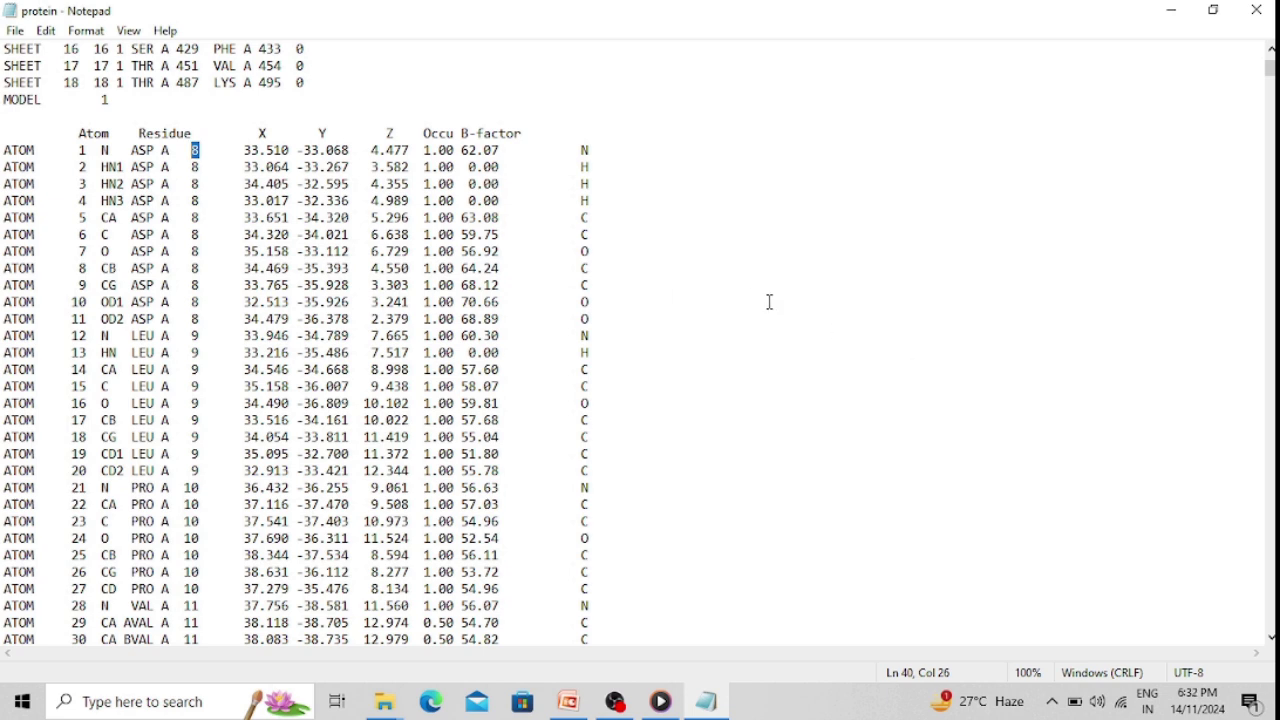
left_click(714, 268)
left_click_drag(131, 151, 205, 152)
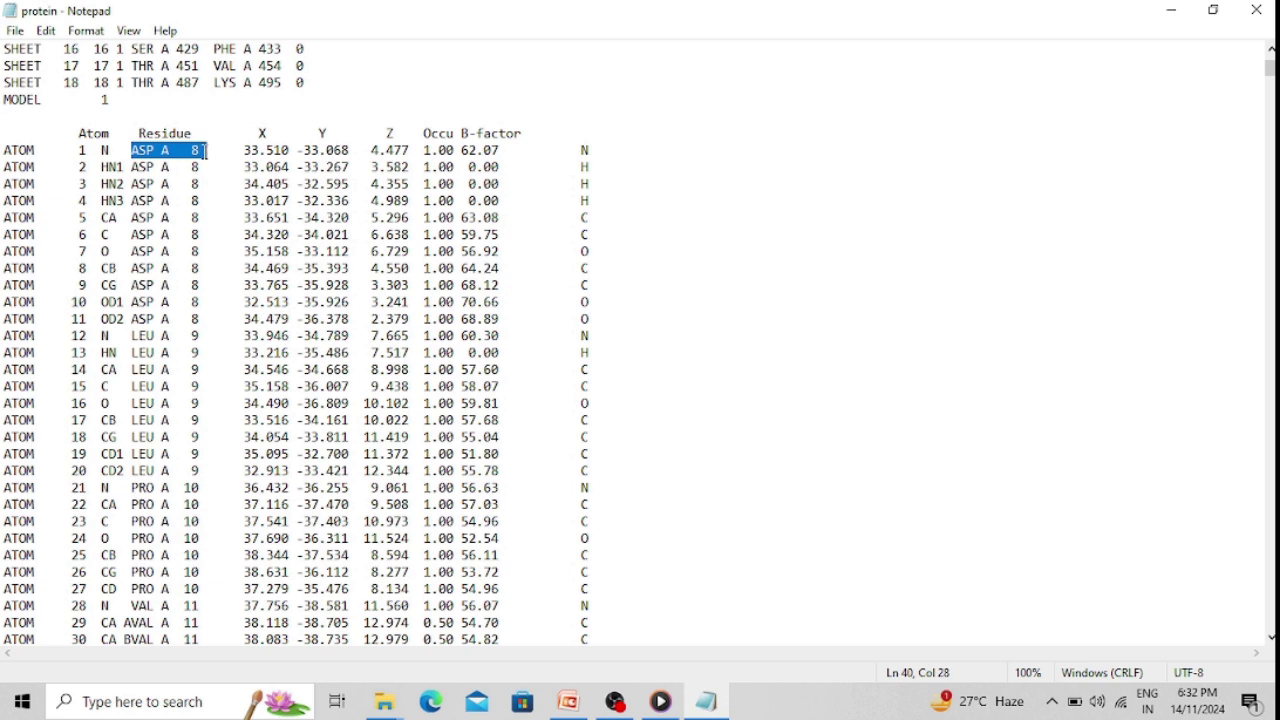
Highlight the first atom's identifier fields and the X, Y, Z headings, and minimize the PDB file
left_click_drag(112, 151, 90, 152)
left_click(80, 151)
left_click_drag(102, 151, 193, 151)
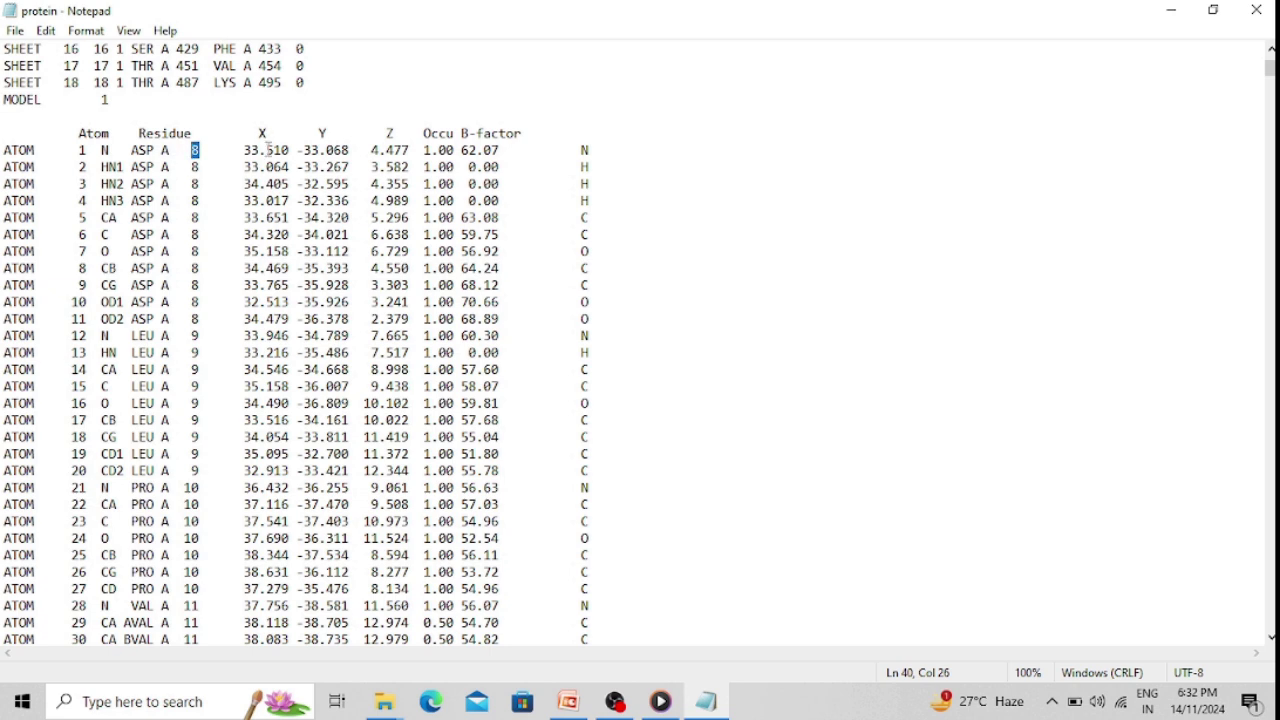
left_click_drag(244, 133, 409, 133)
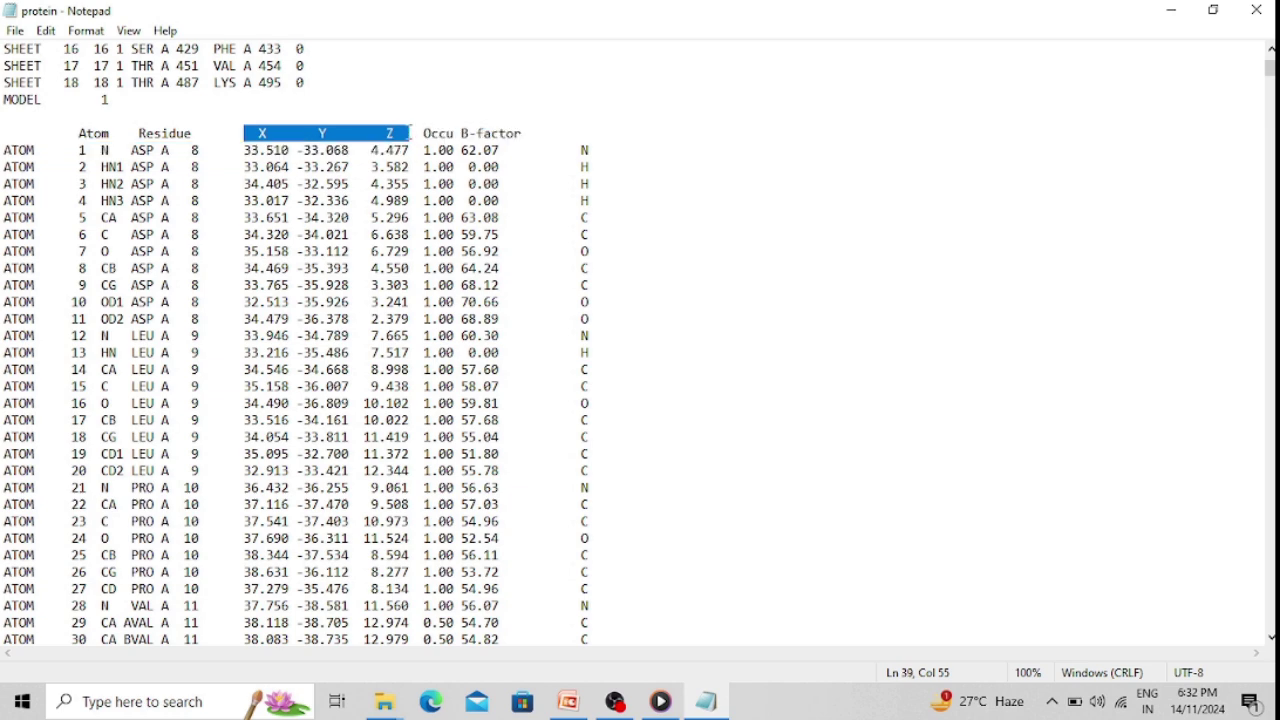
left_click(1172, 14)
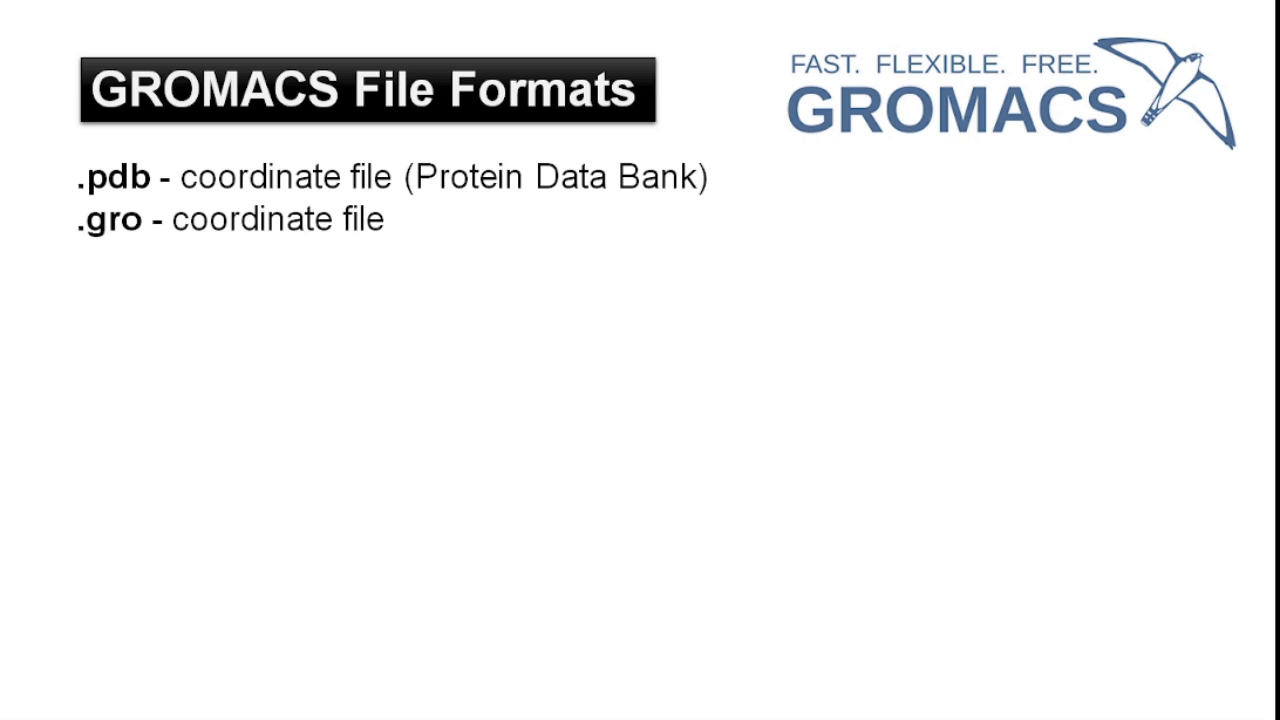
Switch to the File formats folder and open the protein Gromacs structure file in a maximized Notepad window
key("alt+Tab")
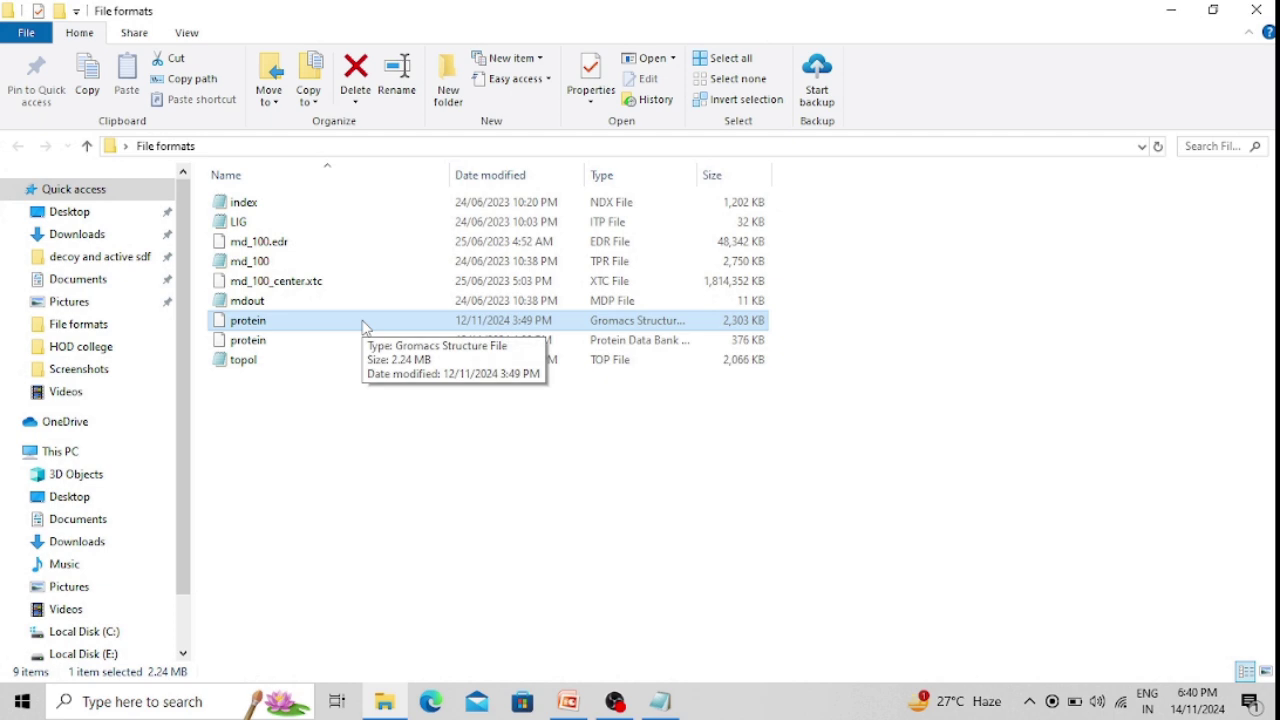
right_click(363, 322)
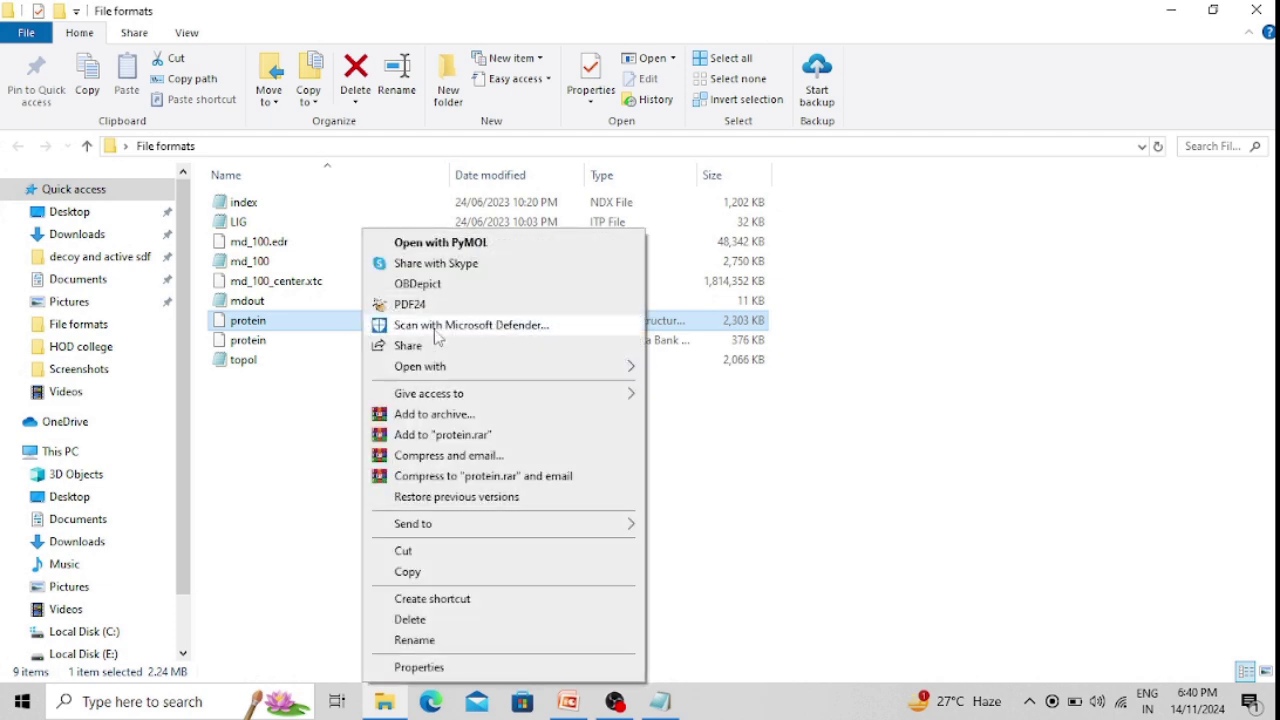
mouse_move(631, 366)
left_click(672, 390)
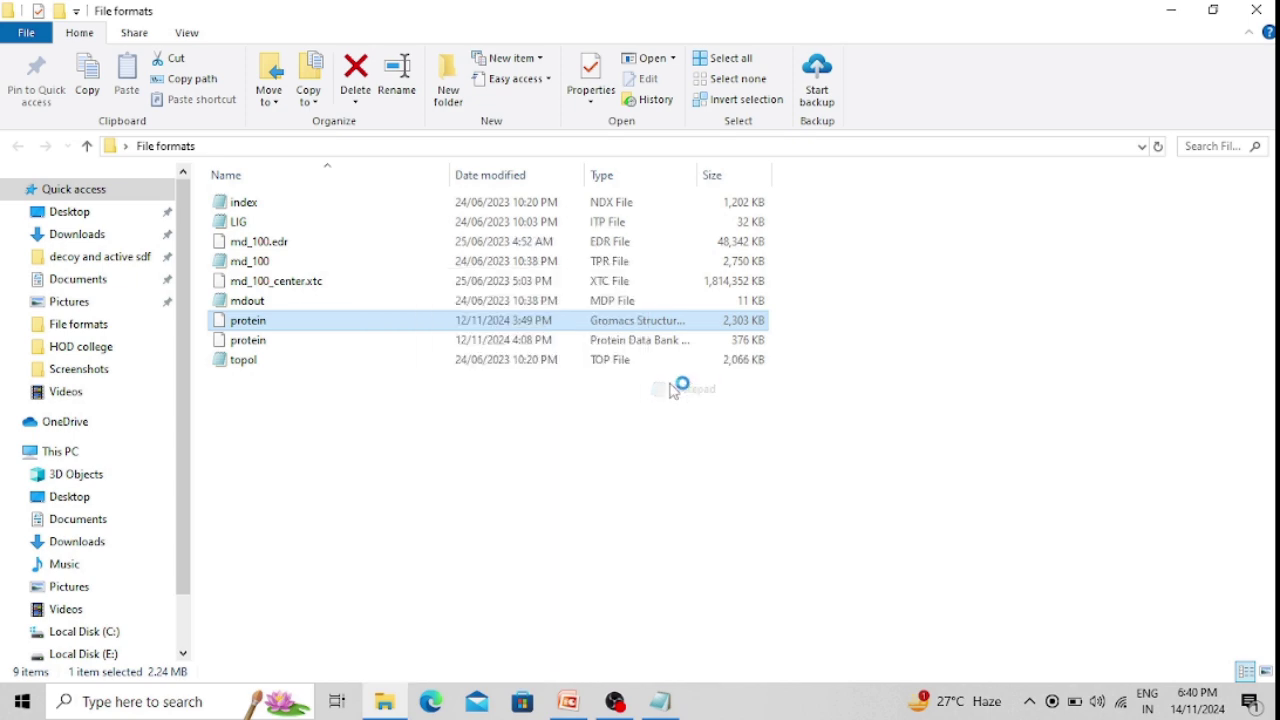
left_click(568, 62)
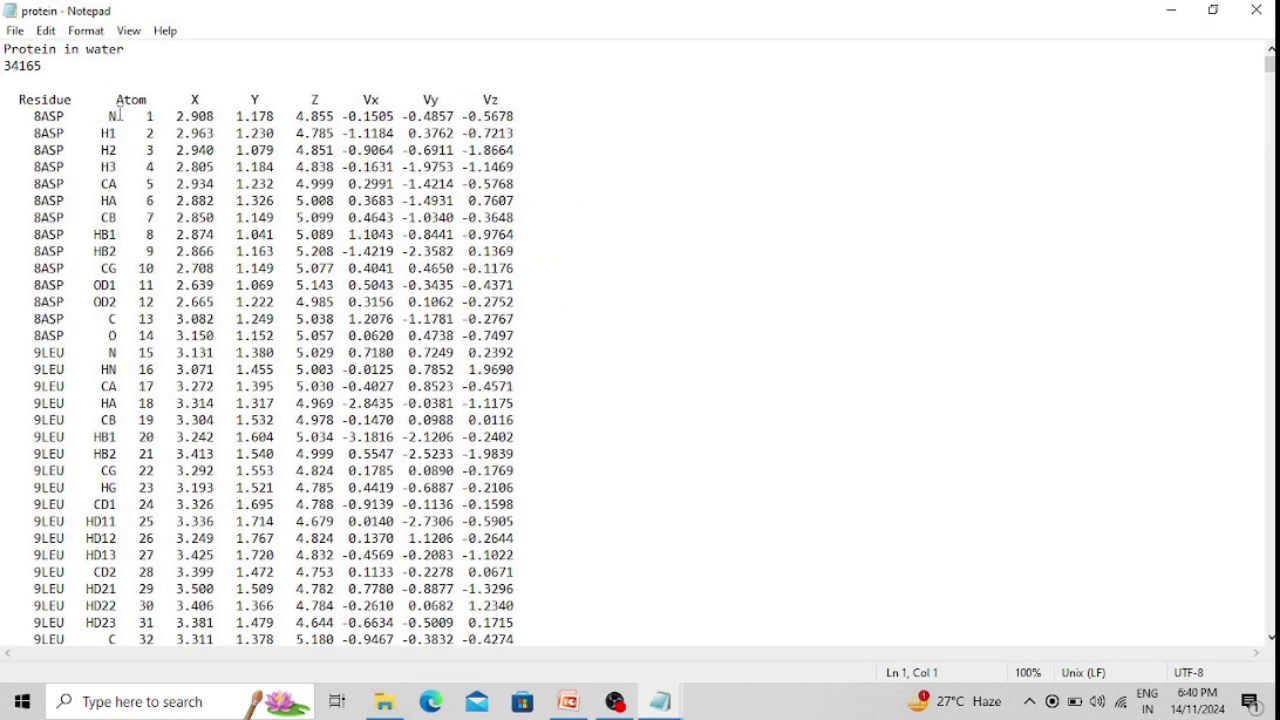
Highlight the first atom's X, Y, Z coordinates and the Vx, Vy, Vz velocity headings for examination
left_click_drag(34, 116, 334, 117)
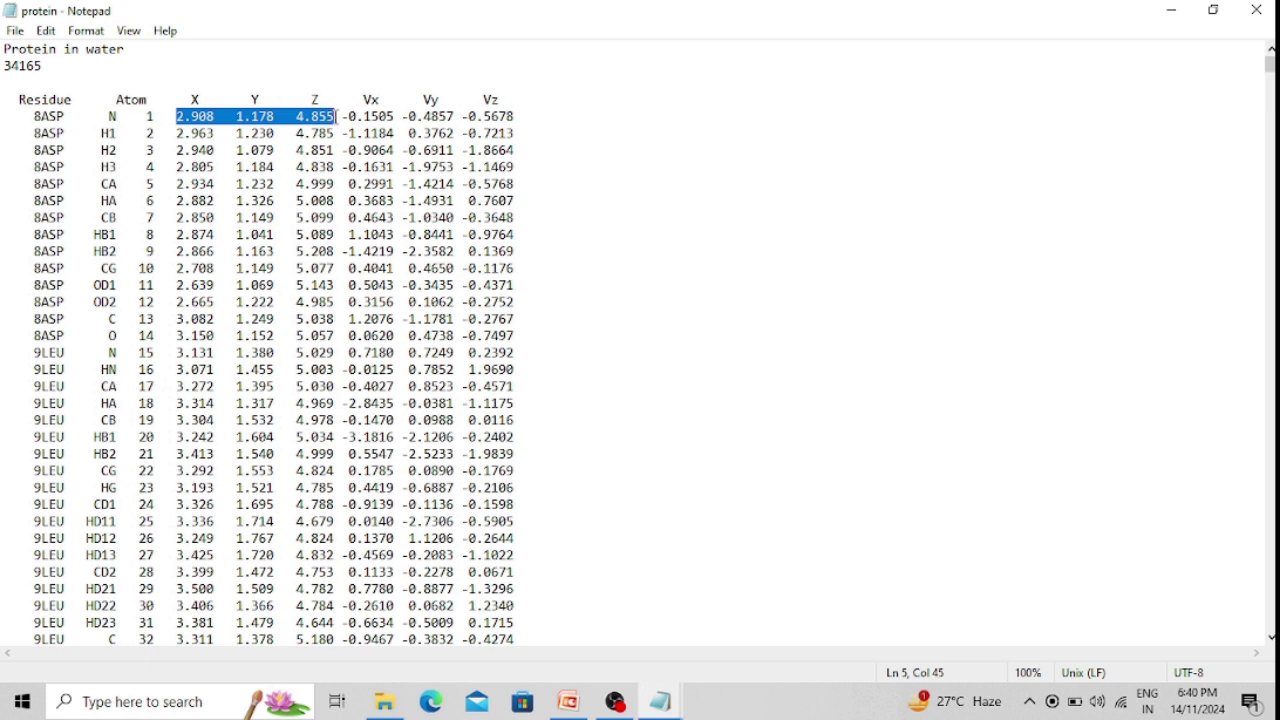
left_click(705, 200)
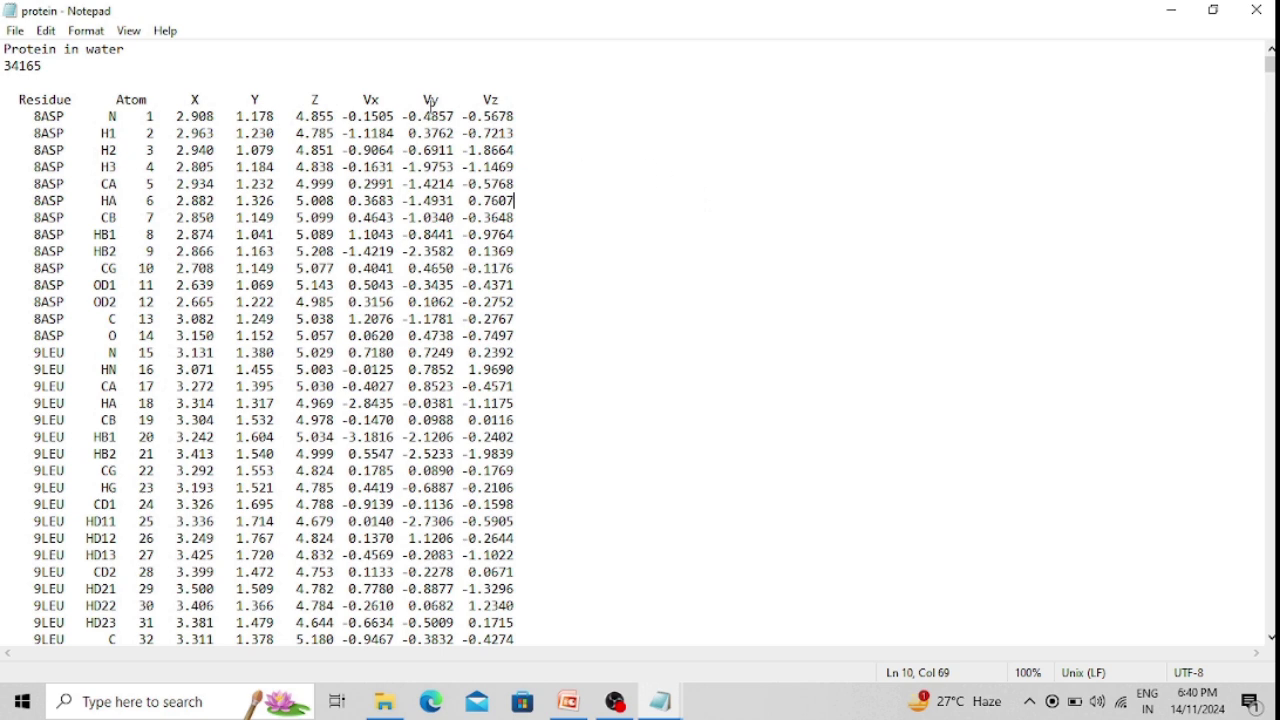
left_click_drag(361, 101, 522, 96)
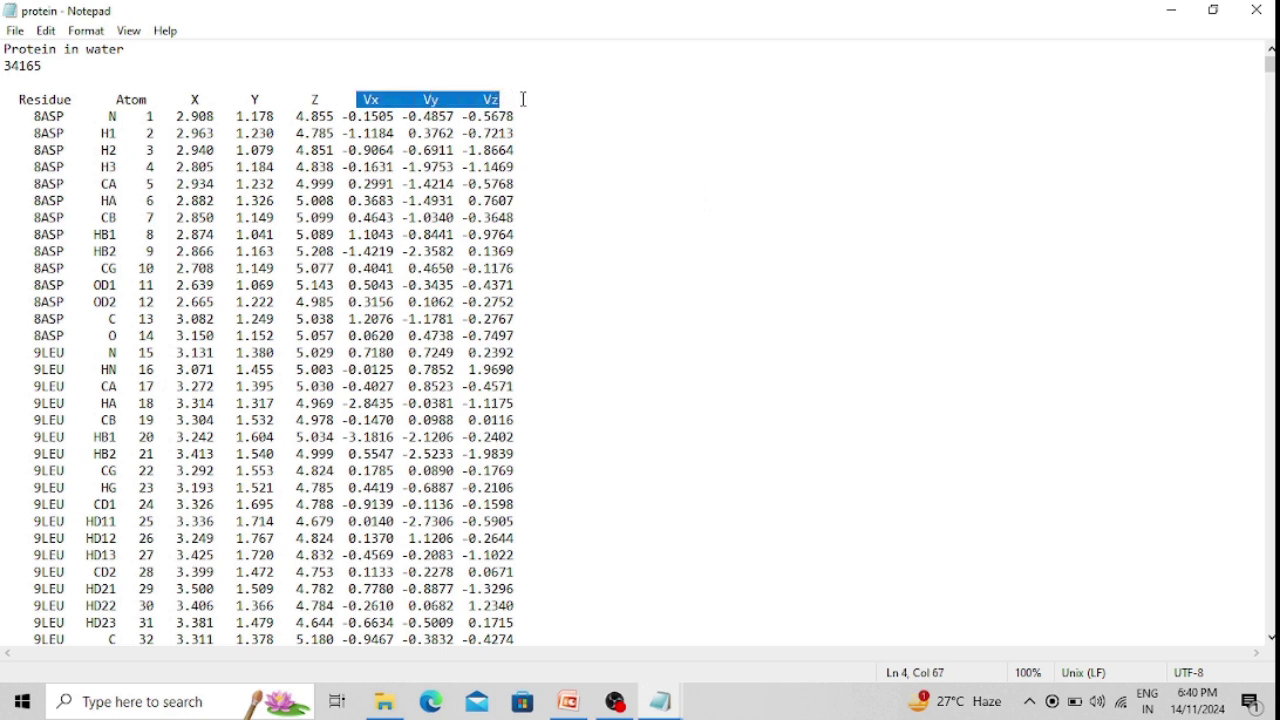
left_click(597, 180)
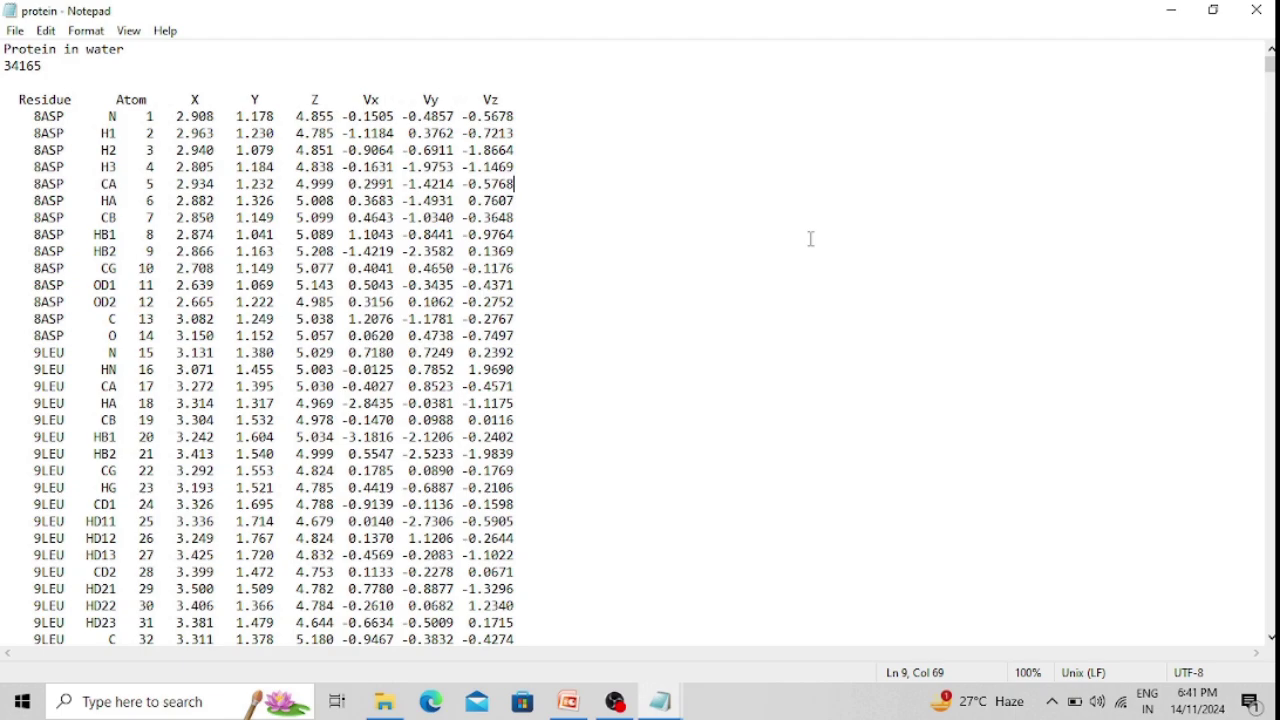
Go to the end of the Gromacs structure file and highlight the box dimensions in its last line
scroll(540, 286, "down", 20)
scroll(536, 311, "down", 20)
left_click(1272, 160)
left_click_drag(1272, 160, 1271, 628)
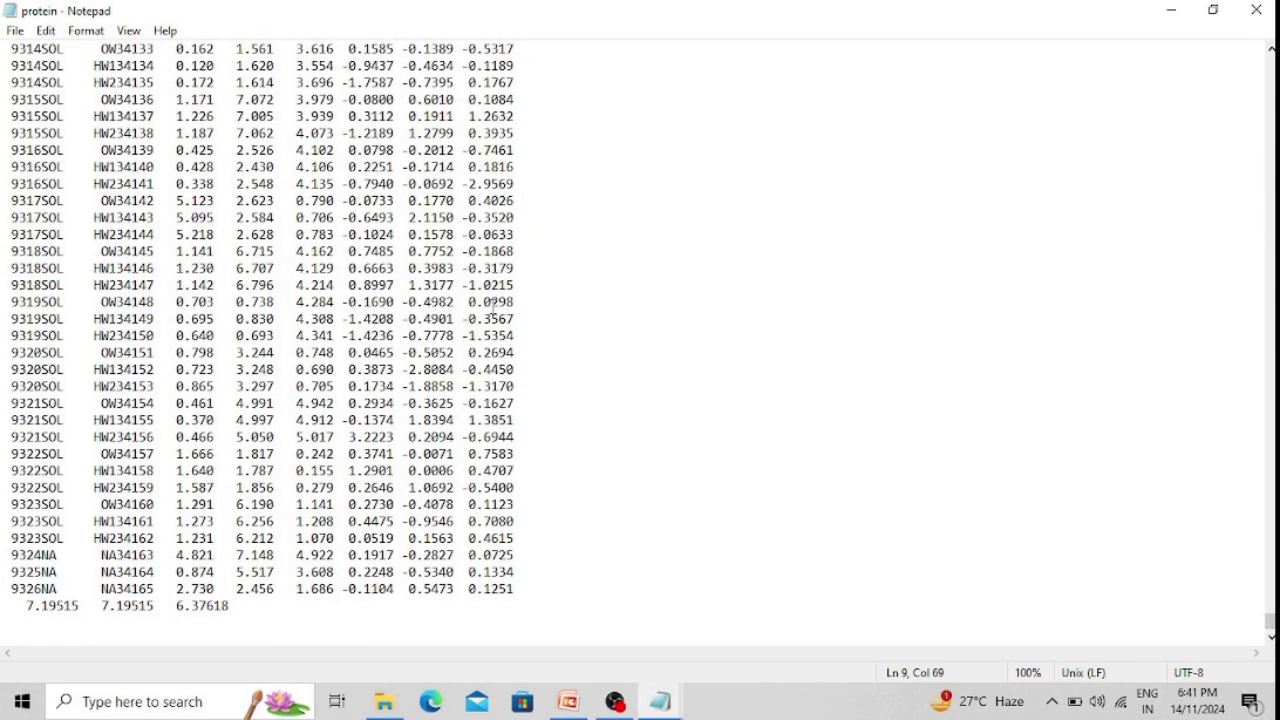
left_click_drag(25, 606, 231, 608)
double_click(233, 610)
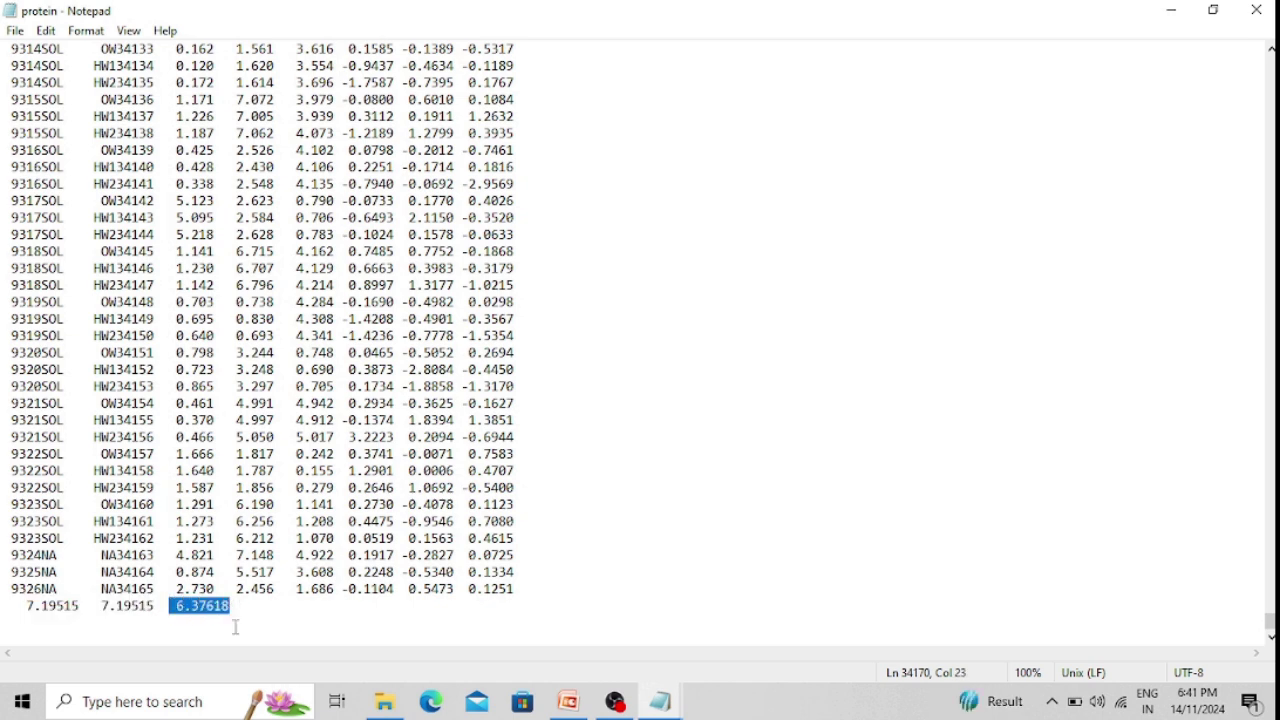
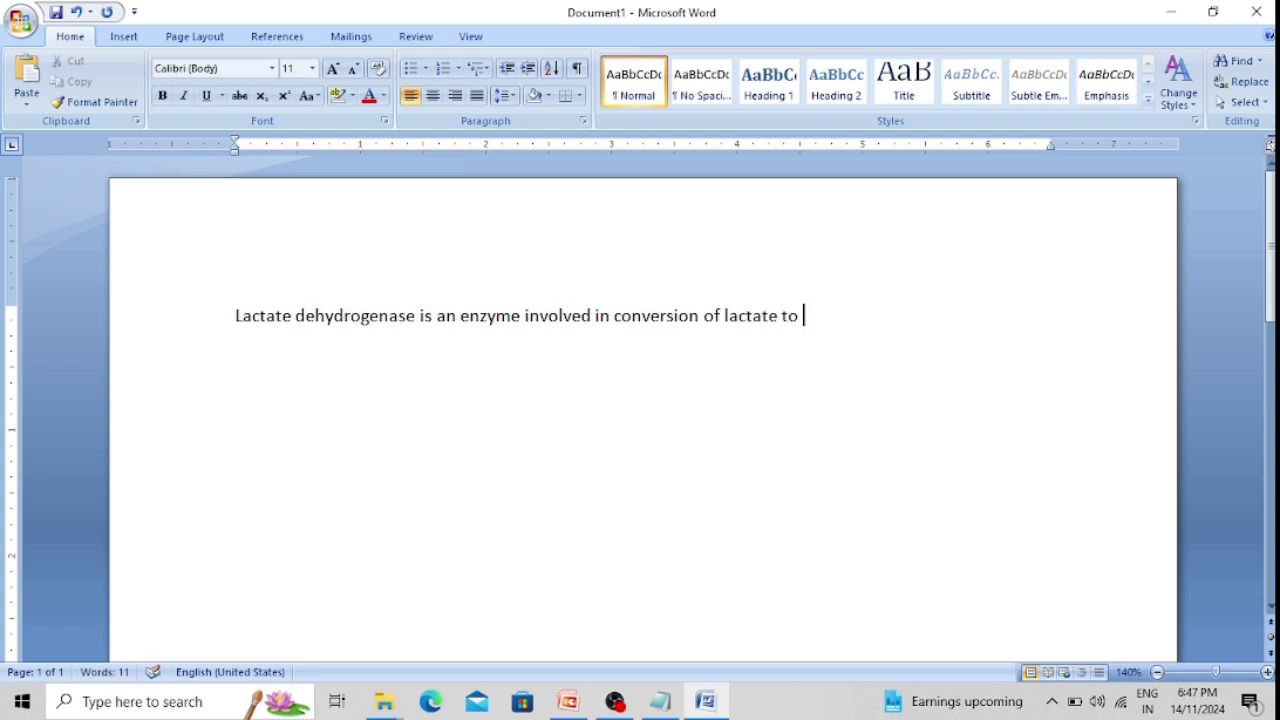
In Word, complete the lactate dehydrogenase sentence with "pyruvate."
type("pyruvate.")
left_click_drag(235, 318, 910, 316)
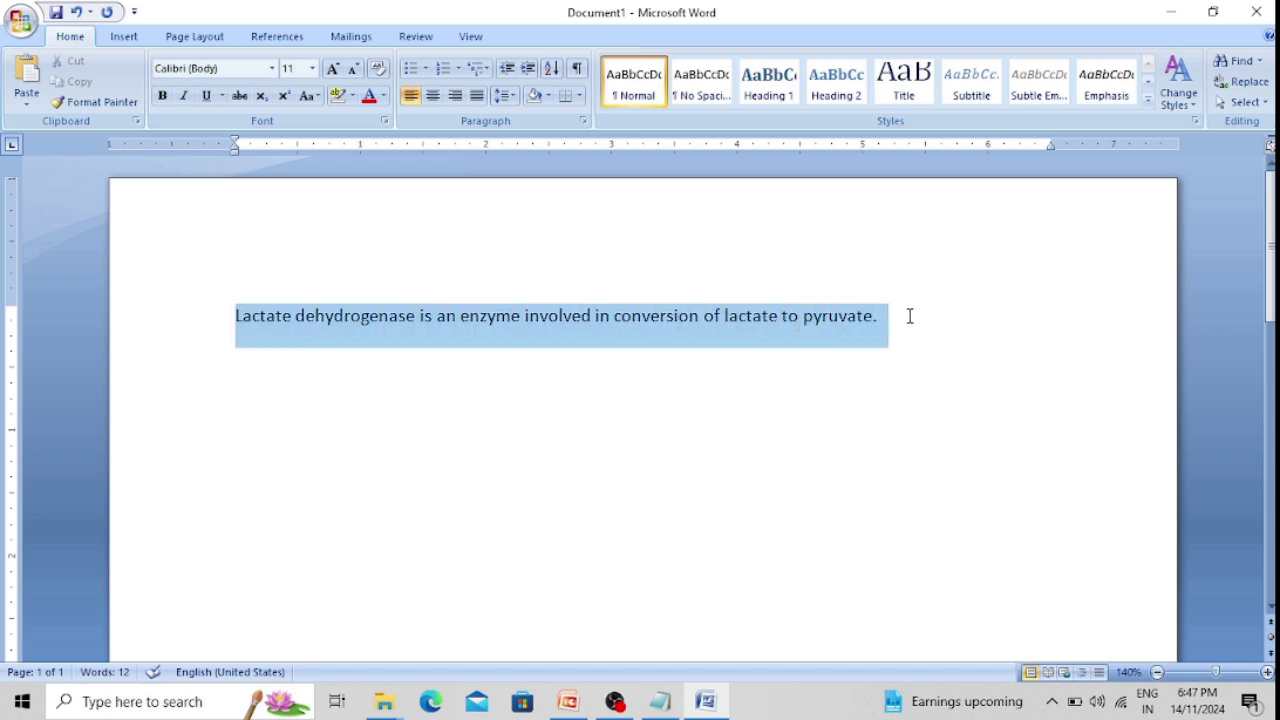
left_click(914, 376)
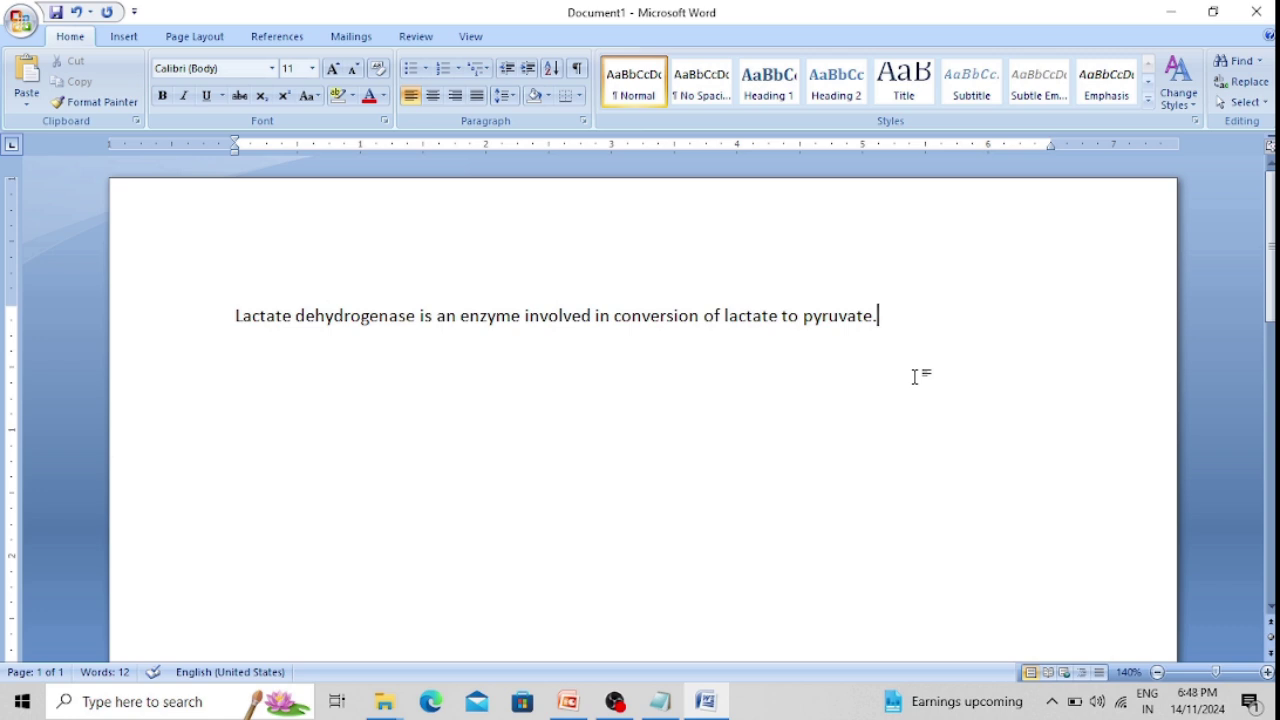
Set the lactate dehydrogenase sentence in the Word document to the Times New Roman font
left_click_drag(236, 315, 940, 295)
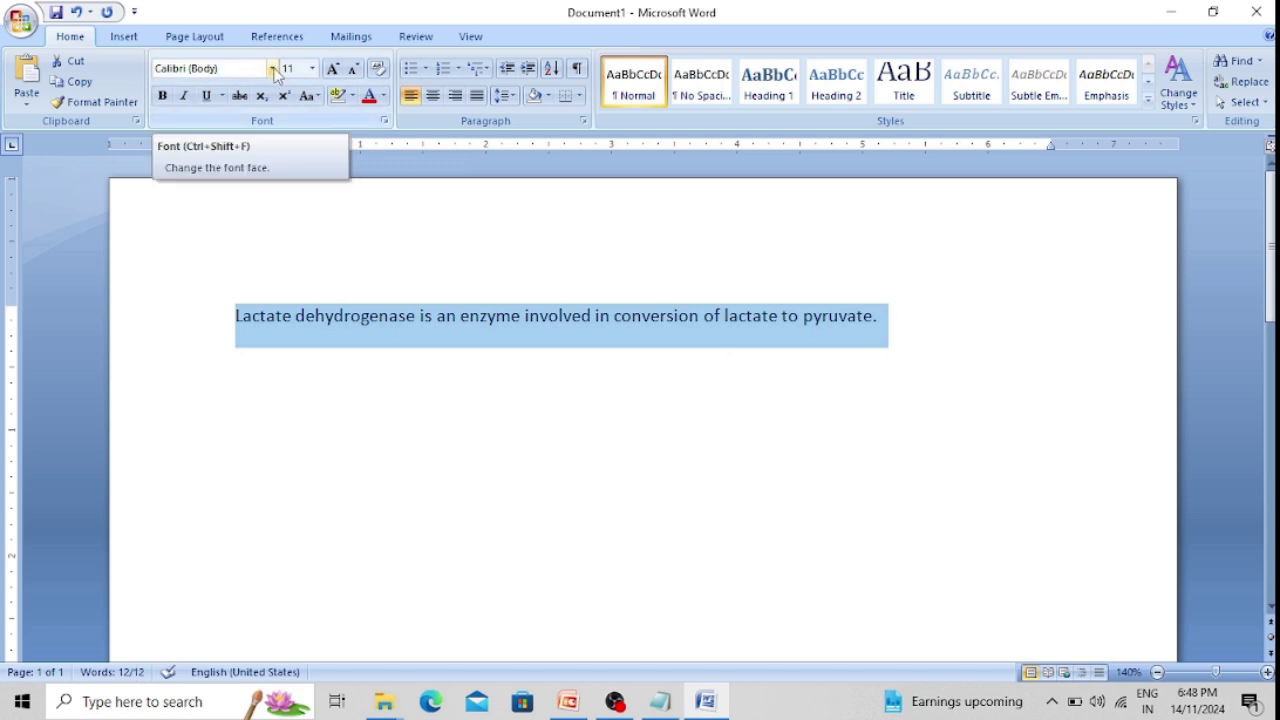
left_click(272, 68)
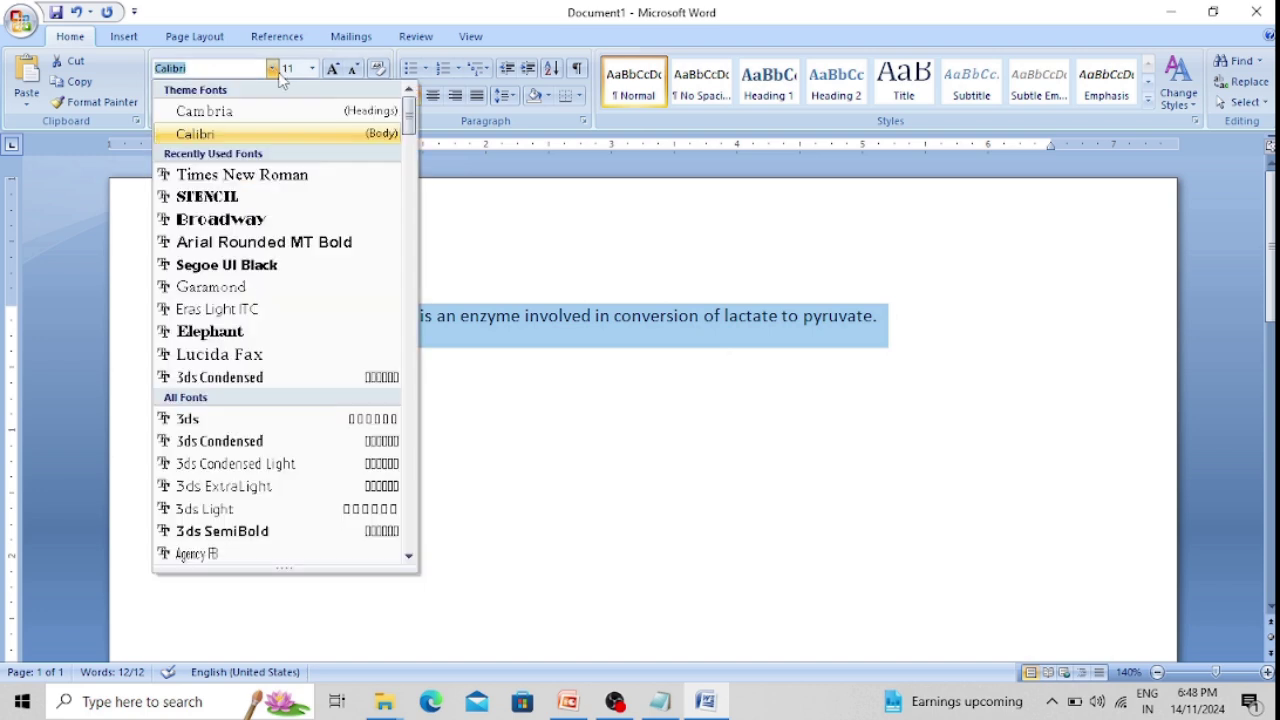
left_click(280, 178)
left_click(294, 364)
left_click_drag(236, 316, 870, 316)
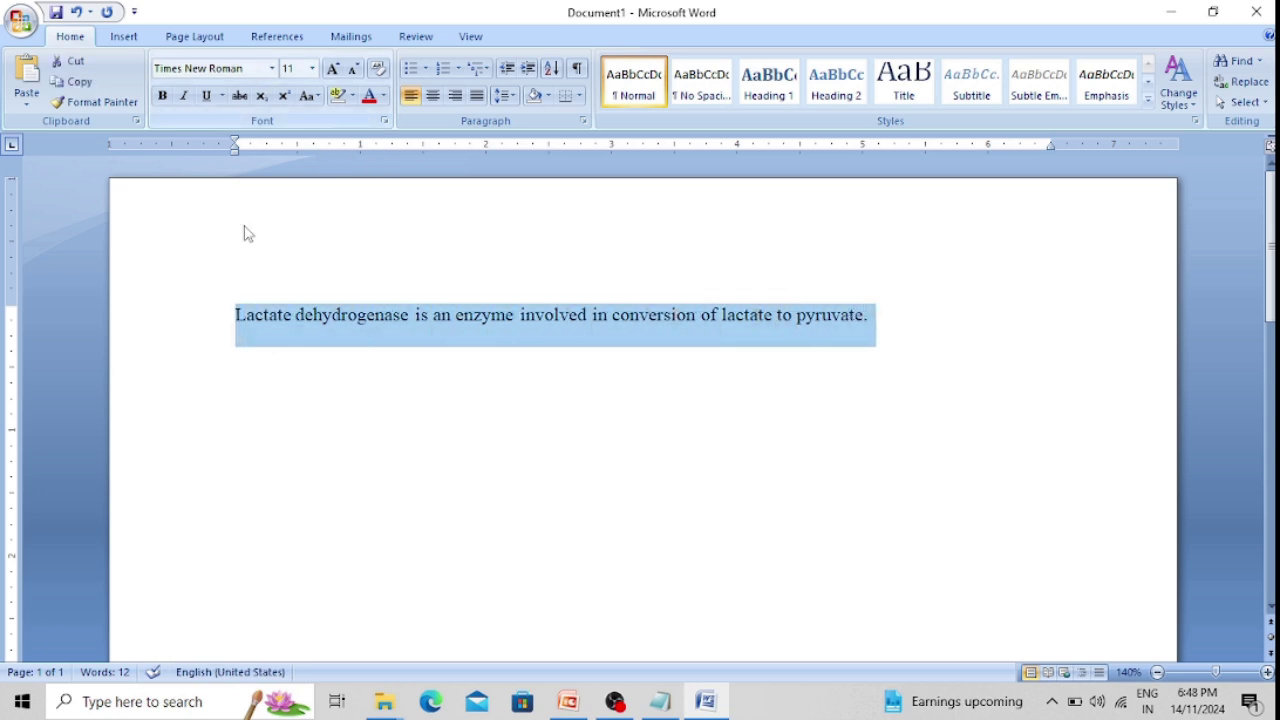
left_click(690, 407)
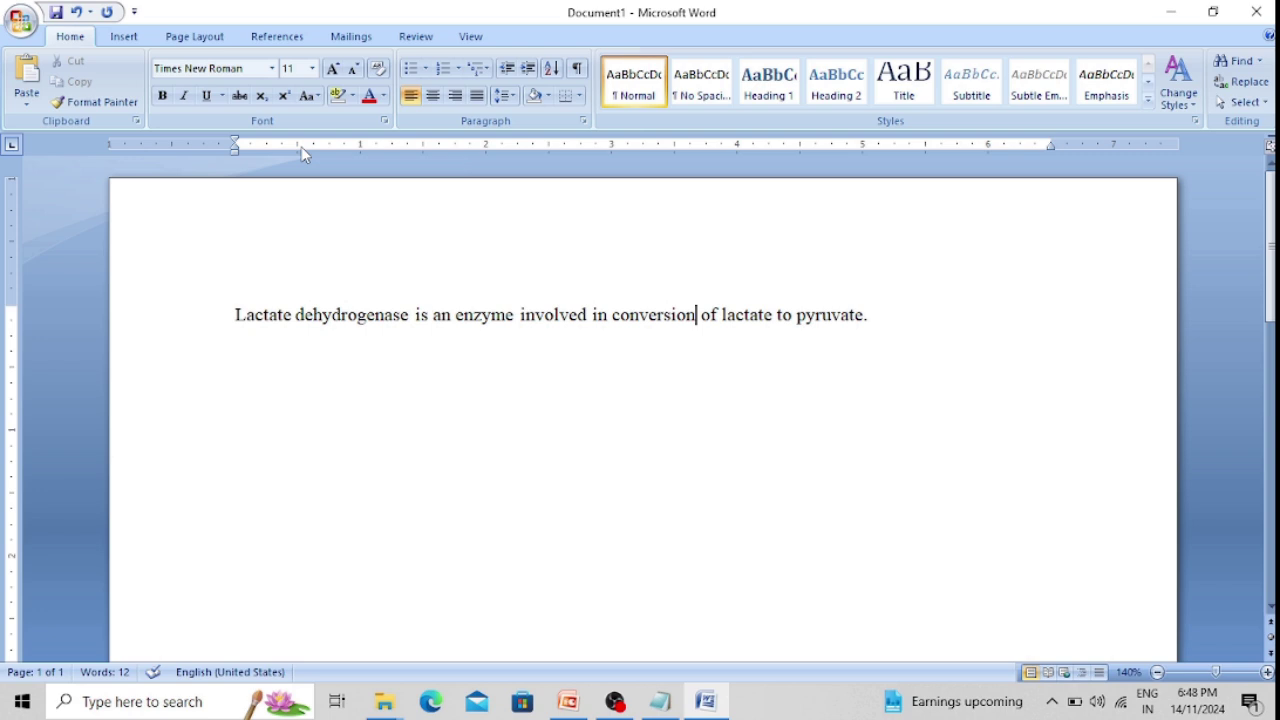
left_click_drag(234, 314, 848, 316)
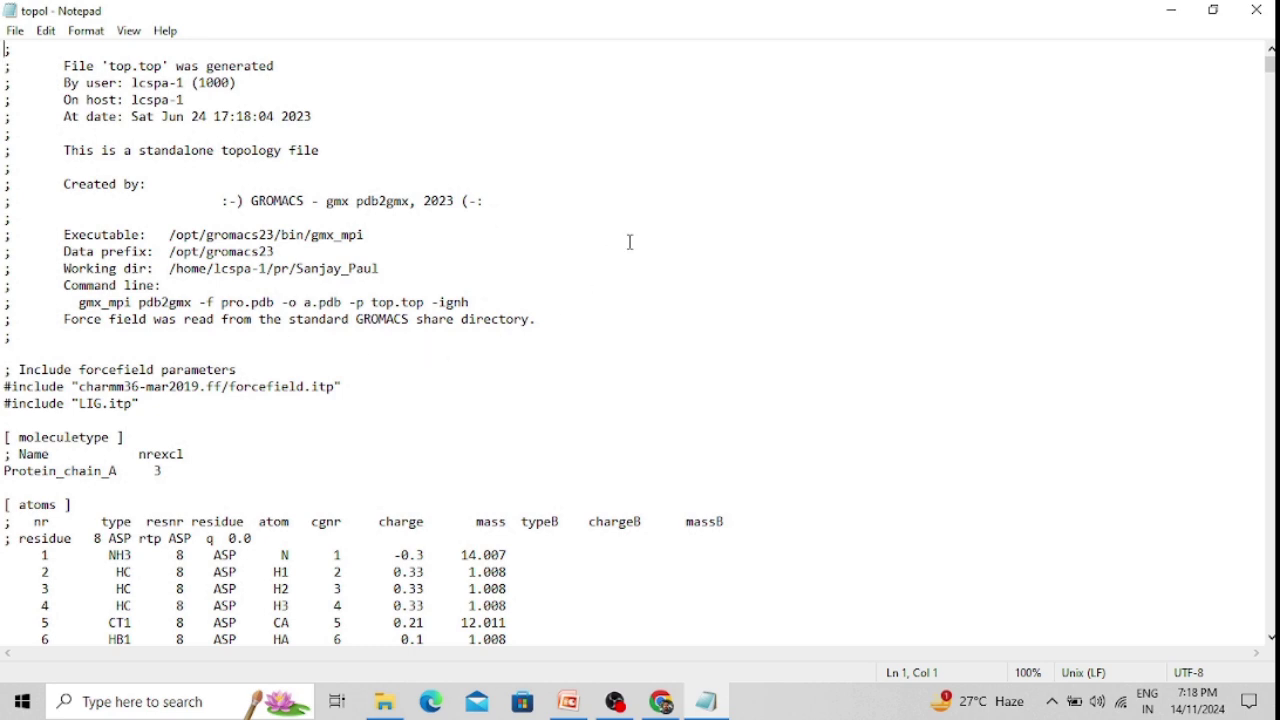
In the topol file in Notepad, highlight the include line for charmm36-mar2019.ff/forcefield.itp
scroll(630, 242, "down", 2)
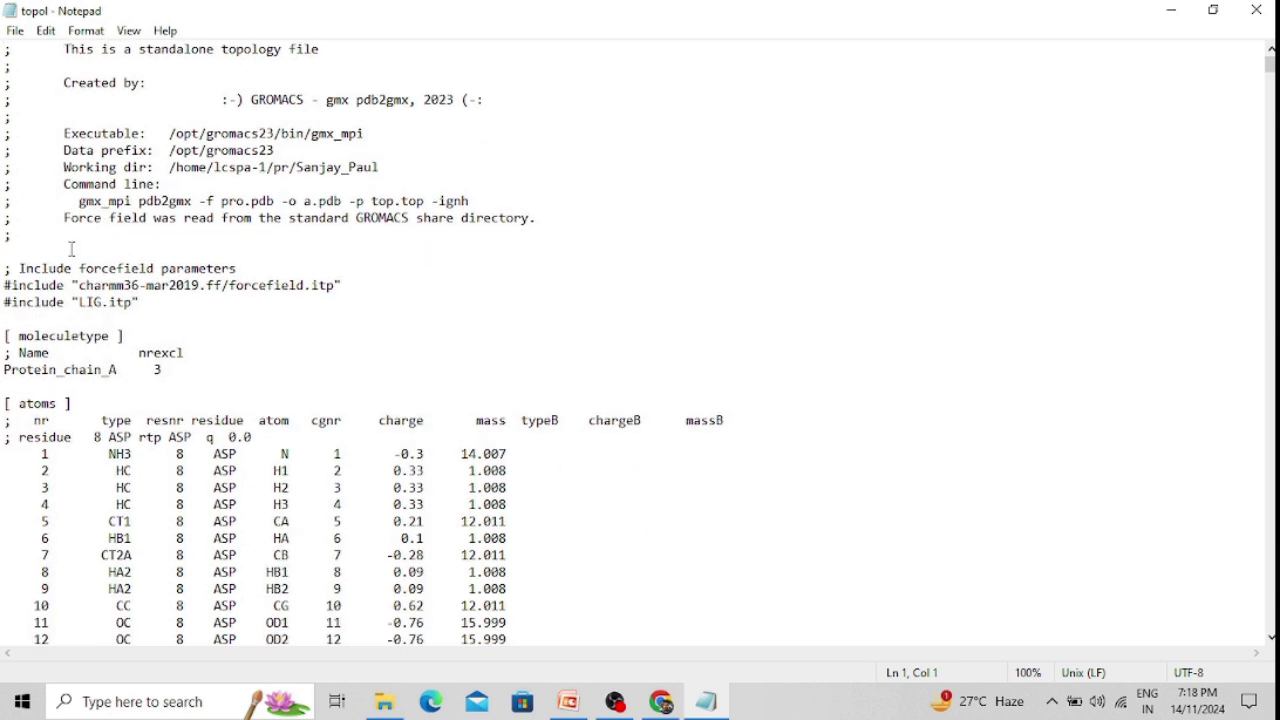
scroll(157, 226, "down", 1)
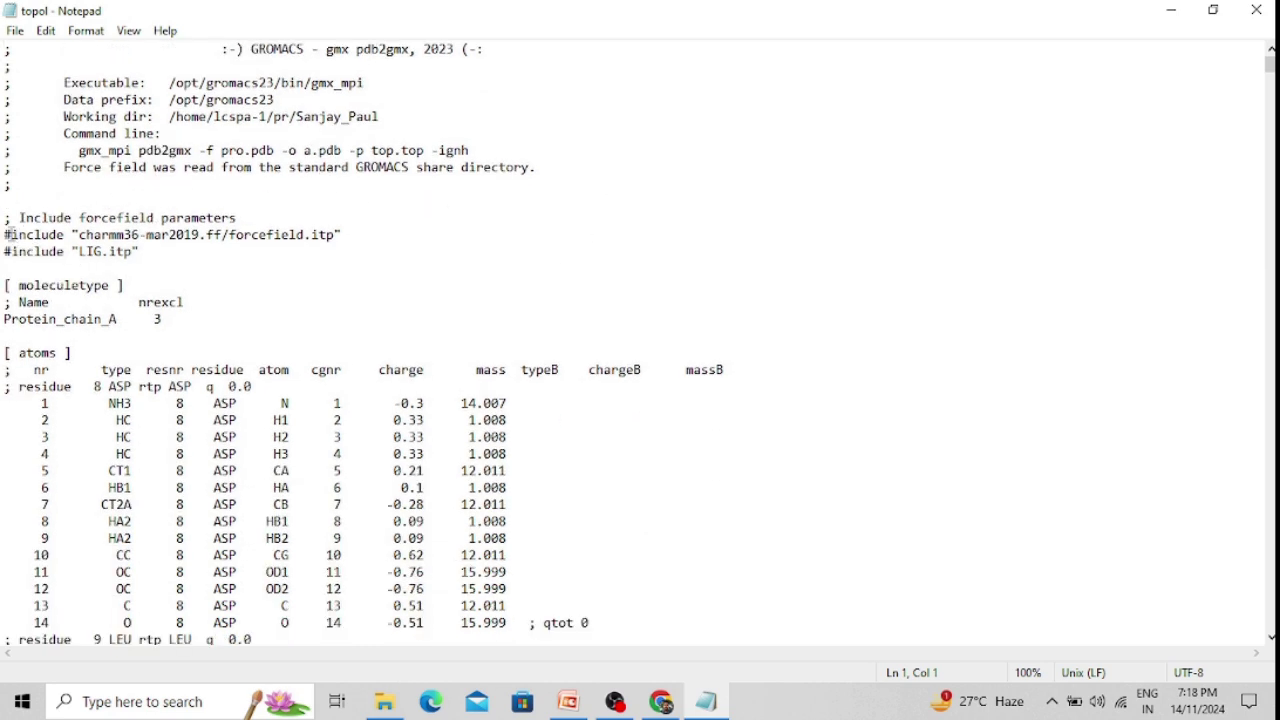
left_click_drag(4, 234, 300, 234)
Highlight the bonds, pairs and dihedrals section headings of the topology file in turn
scroll(300, 234, "down", 4)
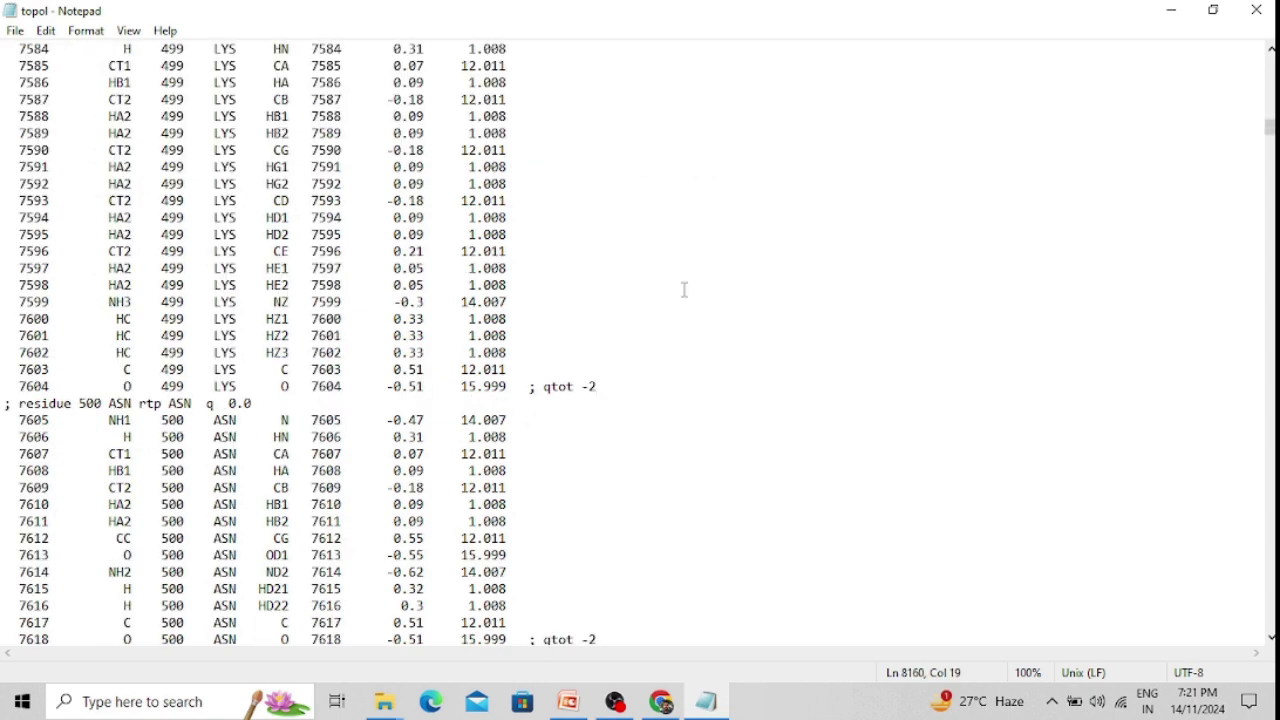
scroll(685, 290, "down", 13)
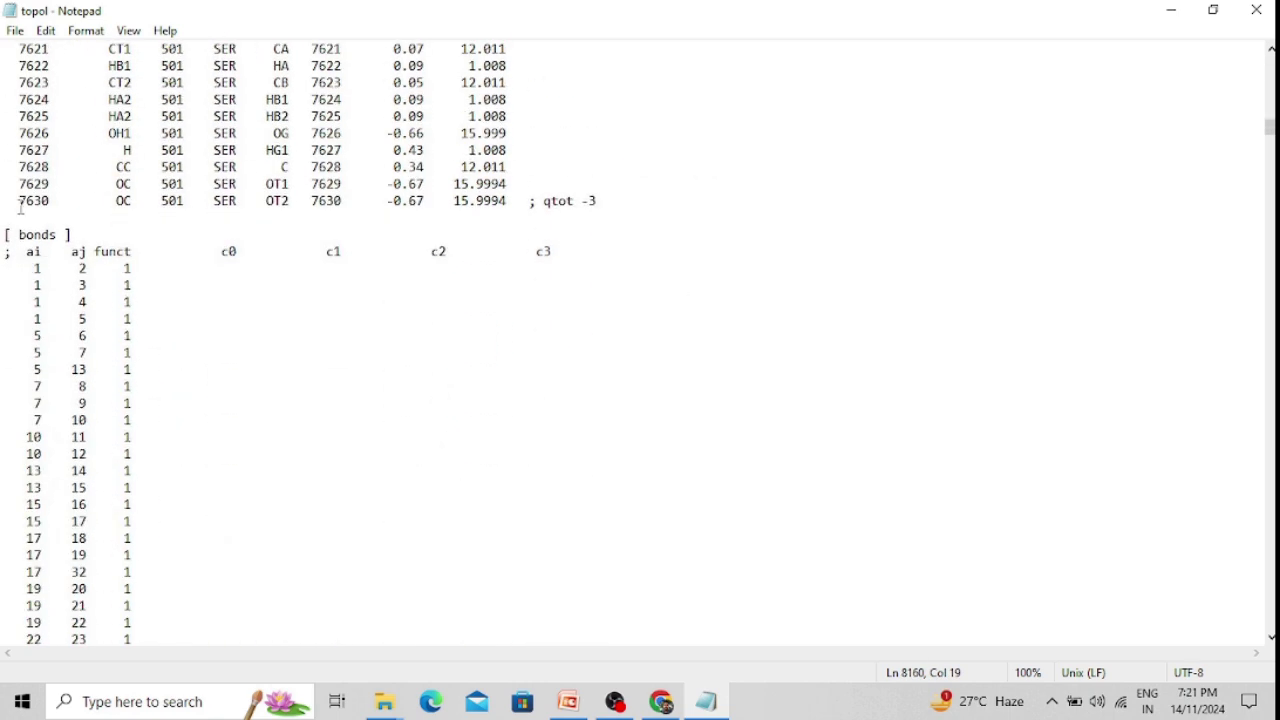
left_click_drag(4, 234, 128, 243)
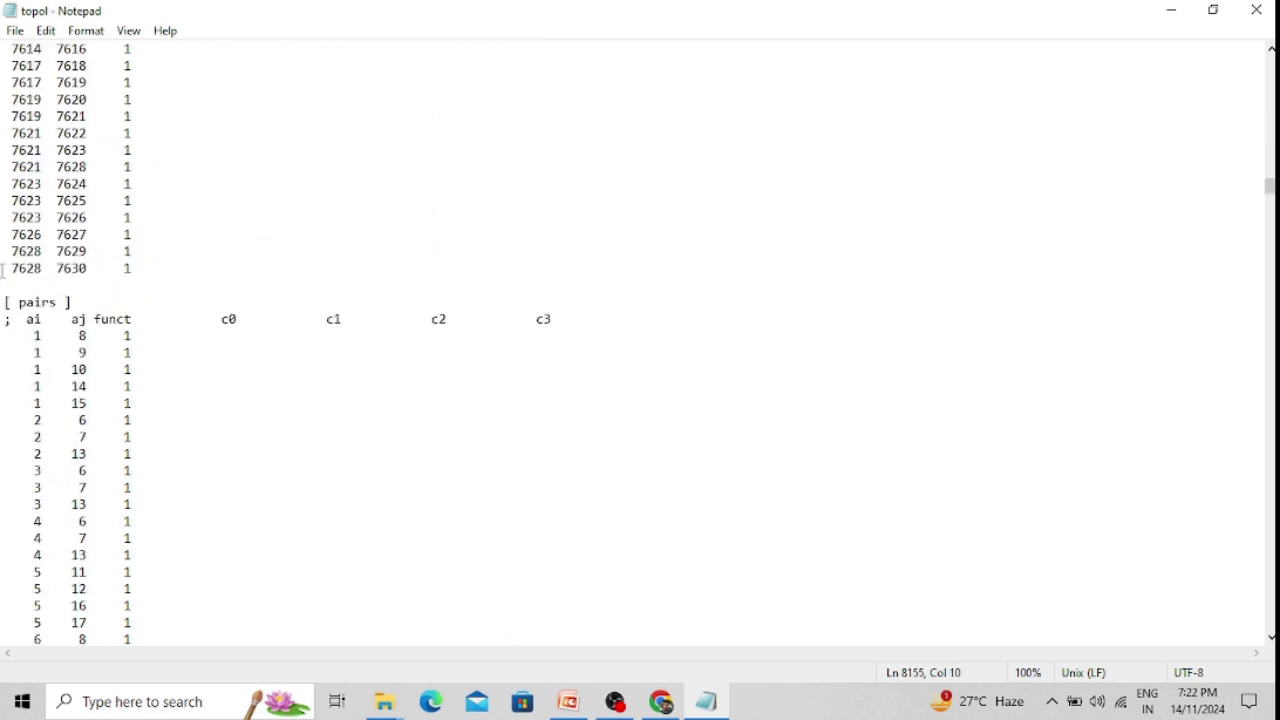
left_click_drag(4, 302, 145, 309)
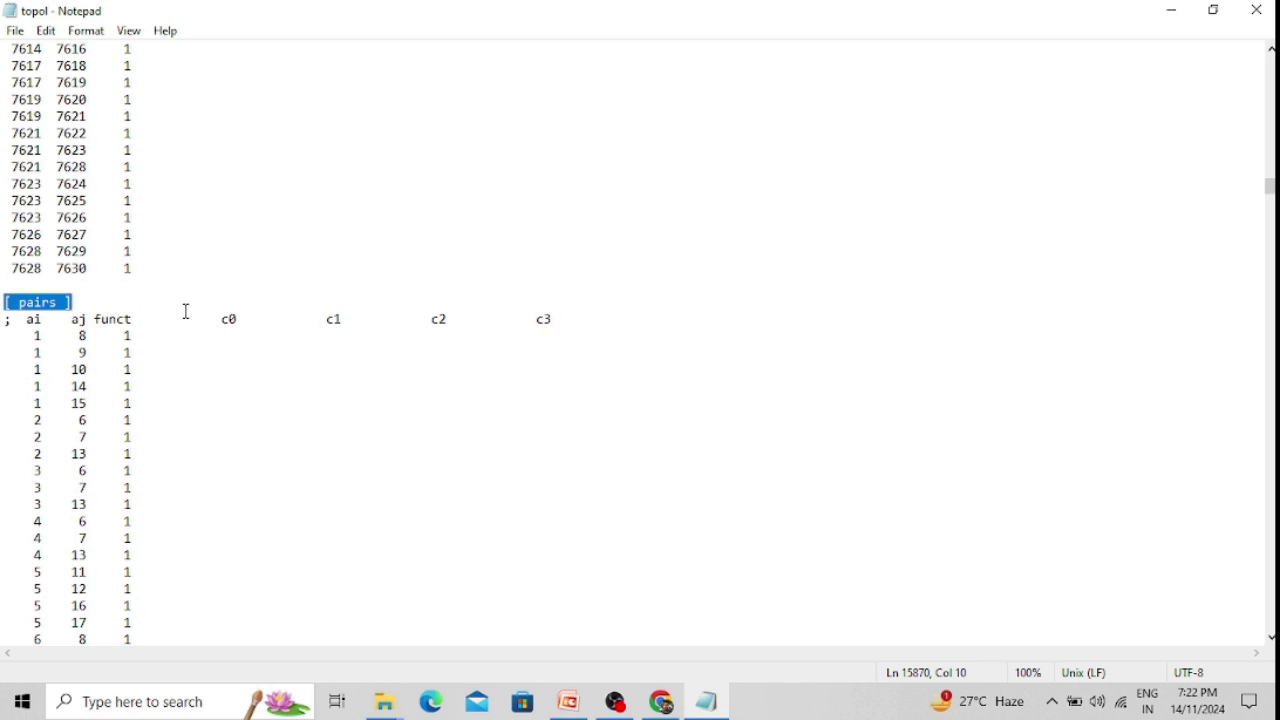
scroll(1140, 223, "down", 12)
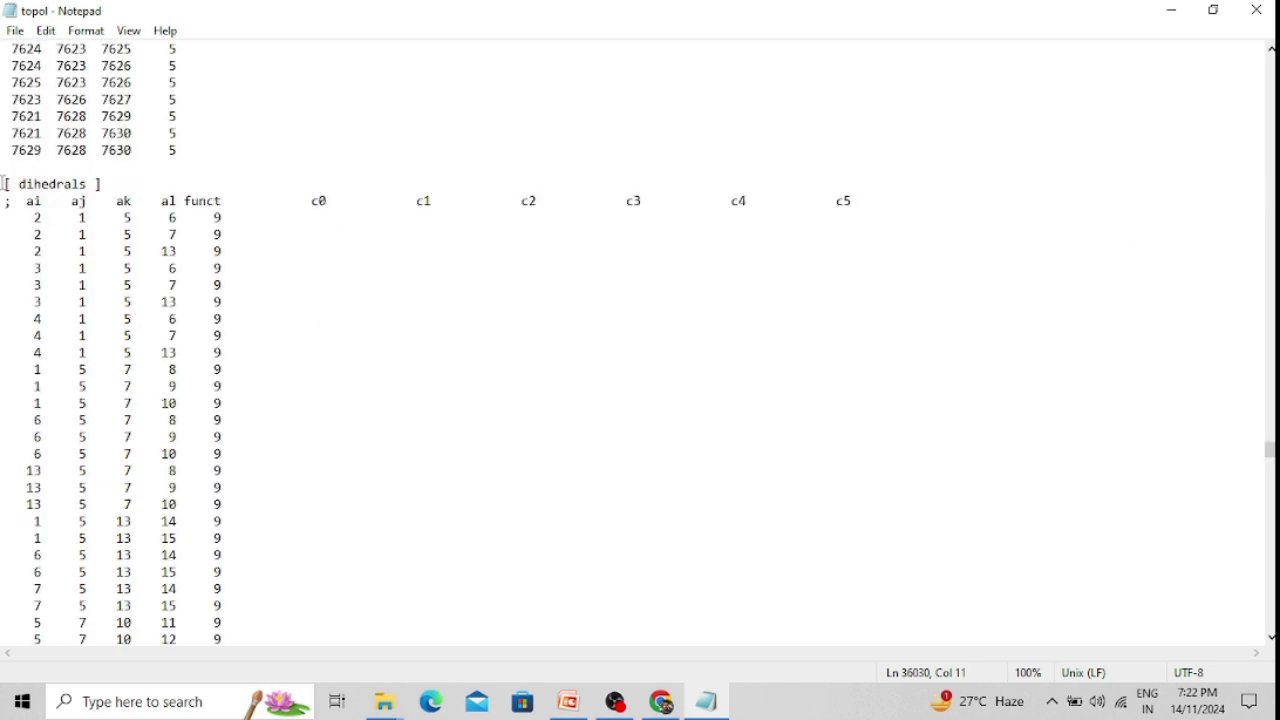
left_click_drag(4, 183, 121, 182)
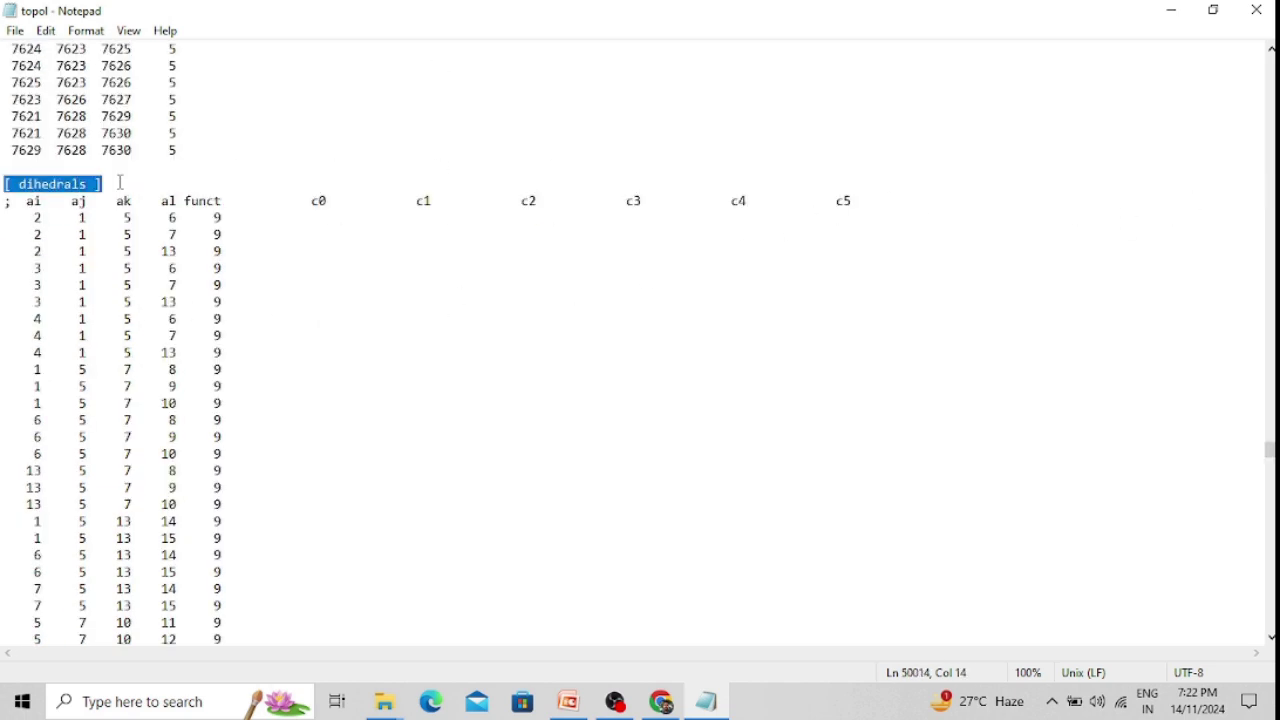
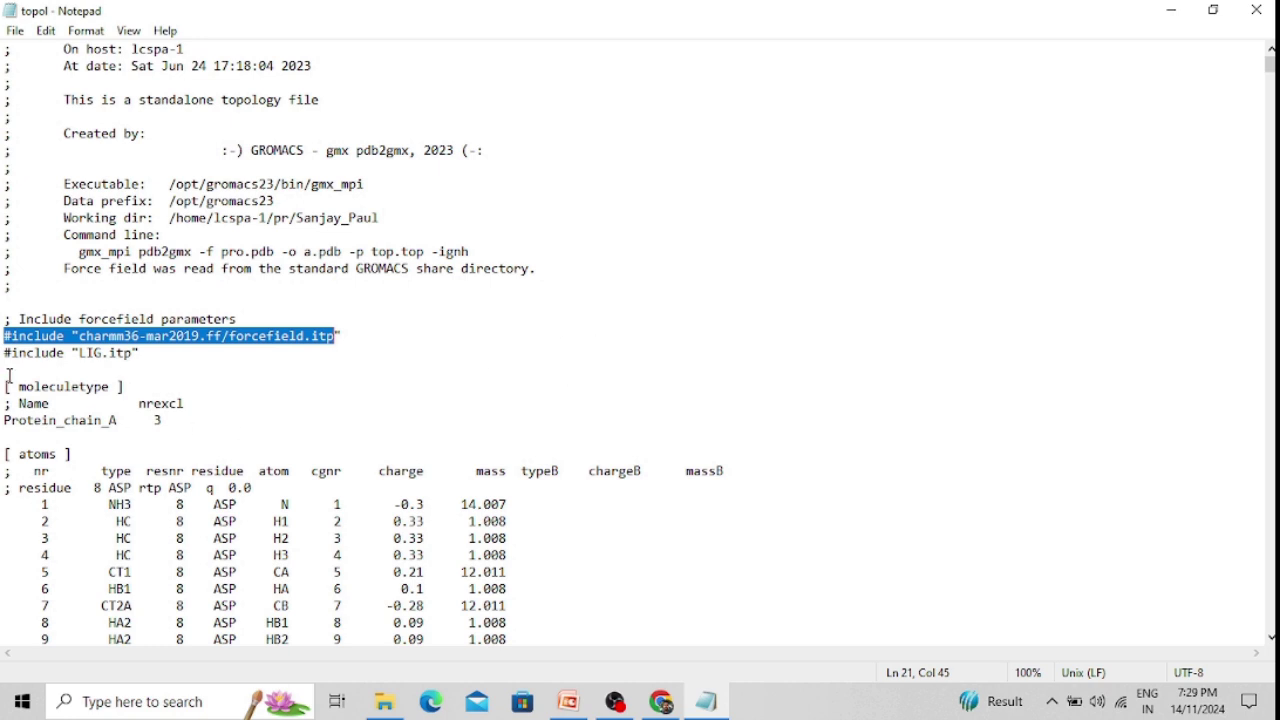
Highlight the LIG.itp include line and the Protein_chain_A entry under moleculetype near the start of the topology file
left_click_drag(4, 353, 152, 363)
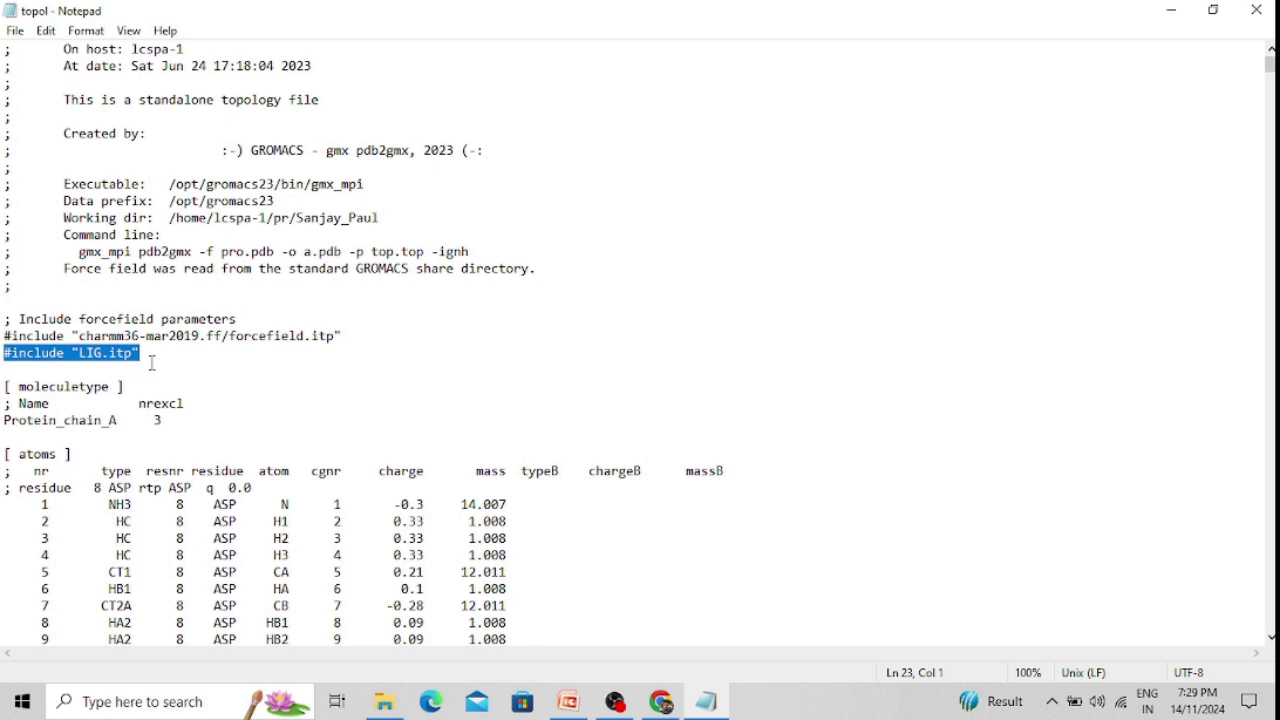
scroll(550, 396, "down", 2)
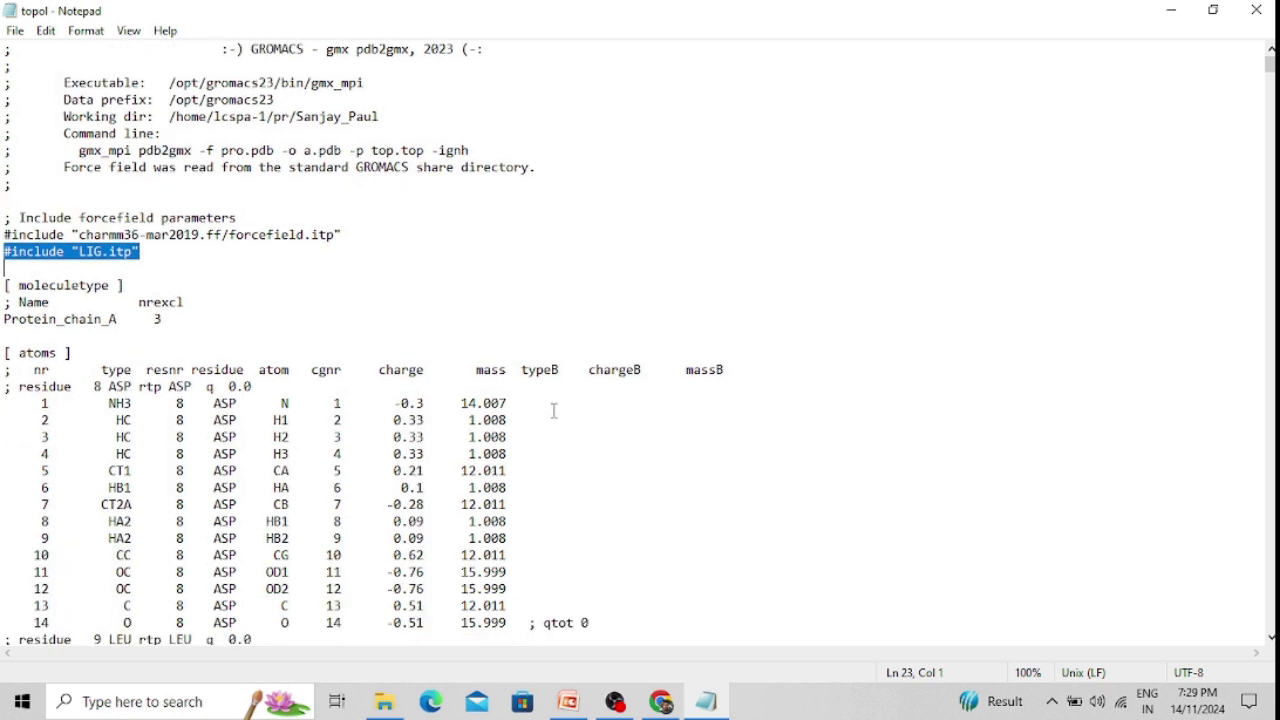
left_click_drag(3, 319, 180, 317)
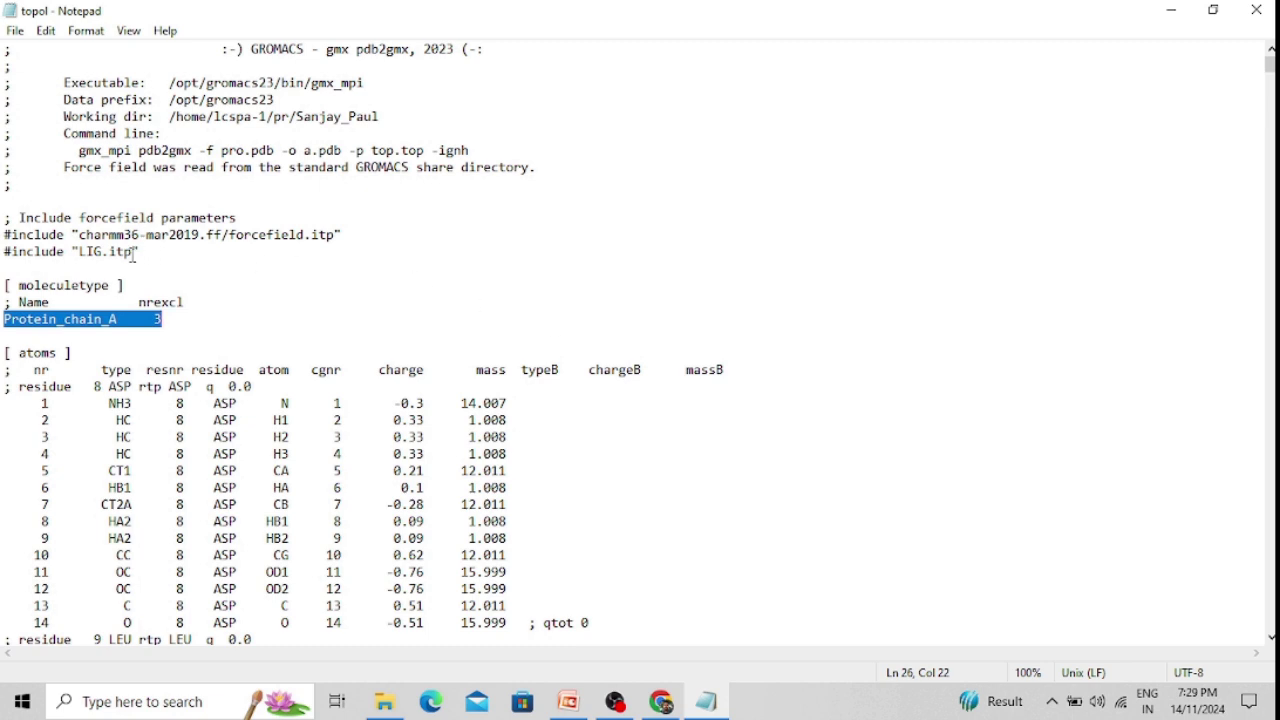
left_click_drag(5, 252, 136, 251)
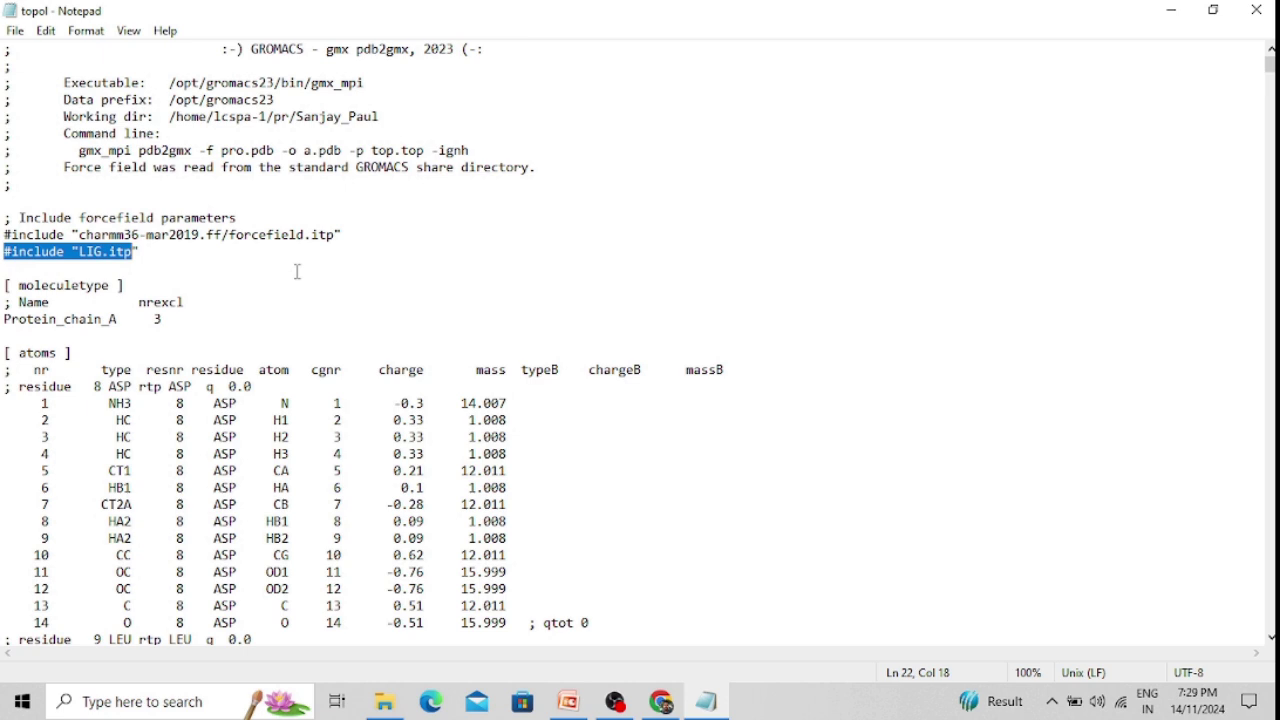
Near the end of the topology file, highlight the water topology comment and the include lines for tip3p.itp and ions.itp
scroll(390, 451, "down", 13)
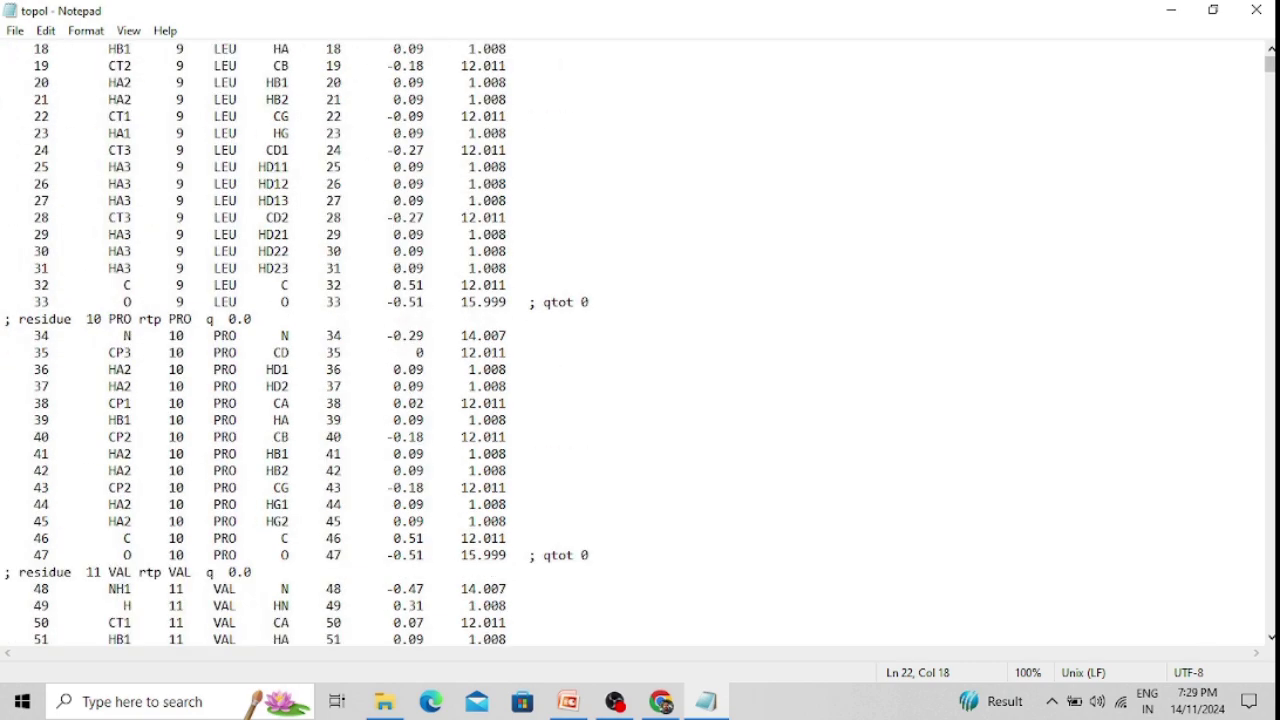
scroll(390, 451, "down", 20)
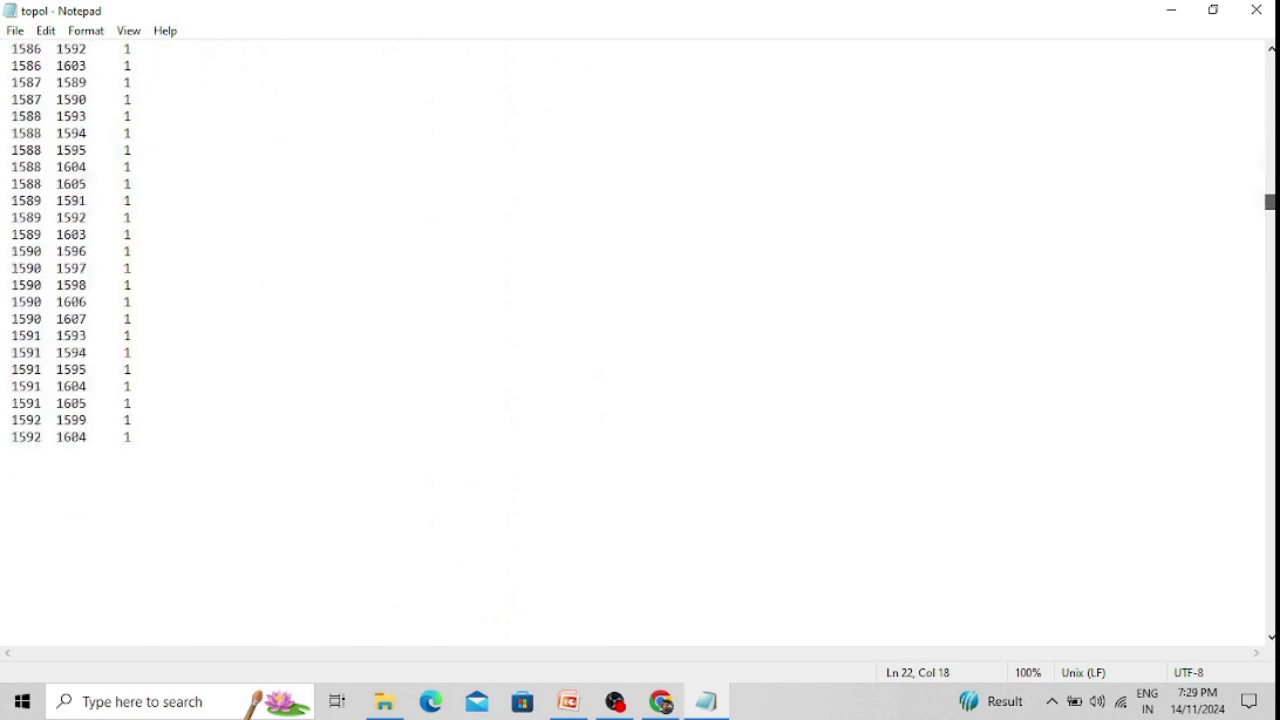
scroll(640, 345, "down", 20)
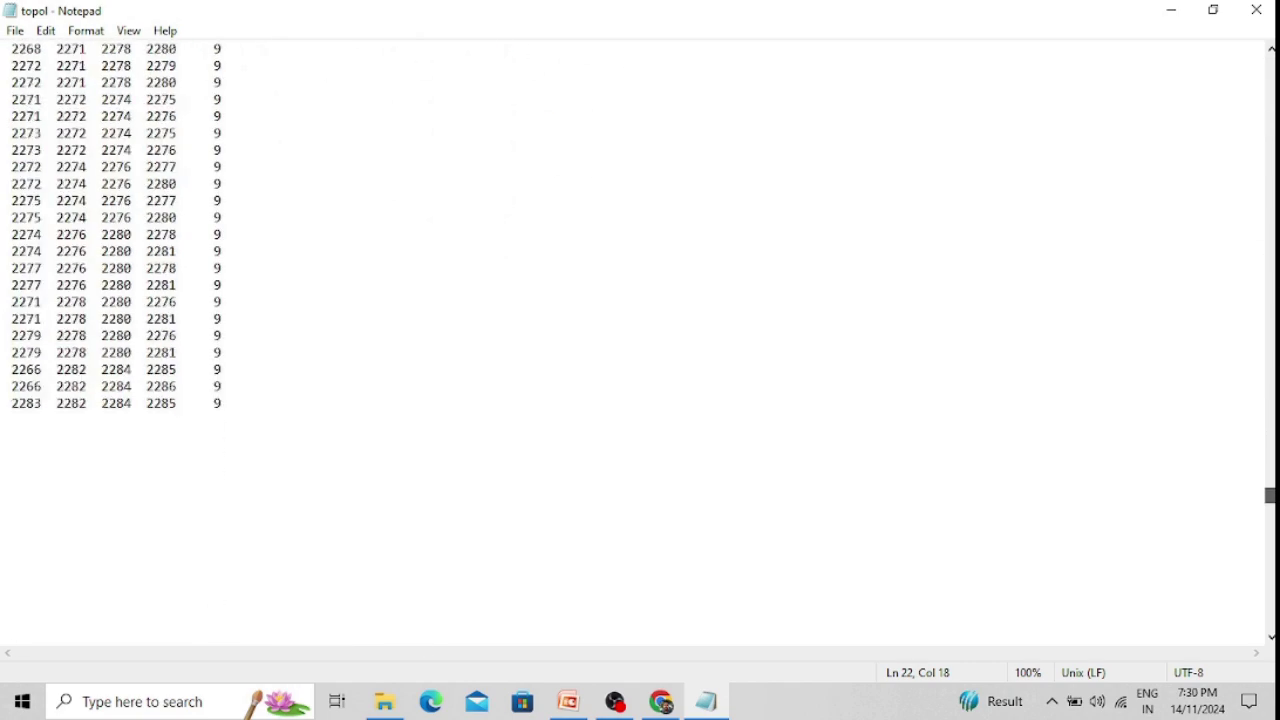
scroll(640, 345, "down", 20)
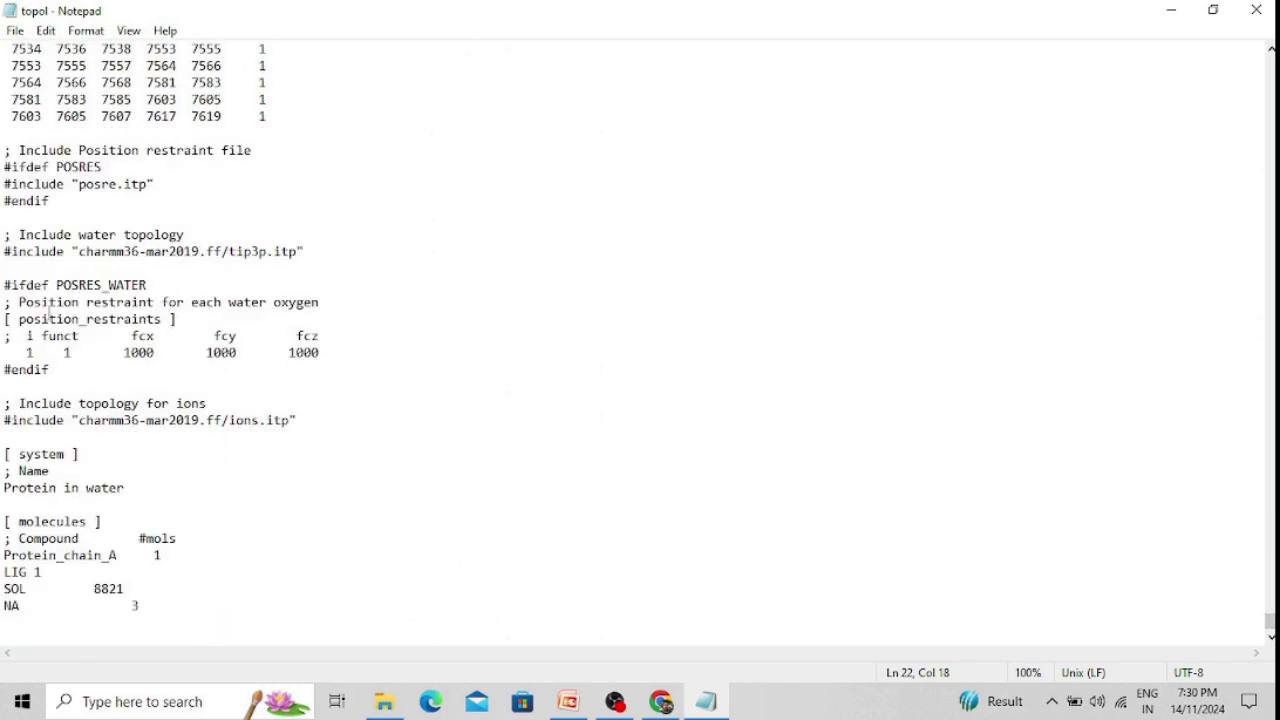
left_click(20, 235)
left_click_drag(20, 235, 190, 235)
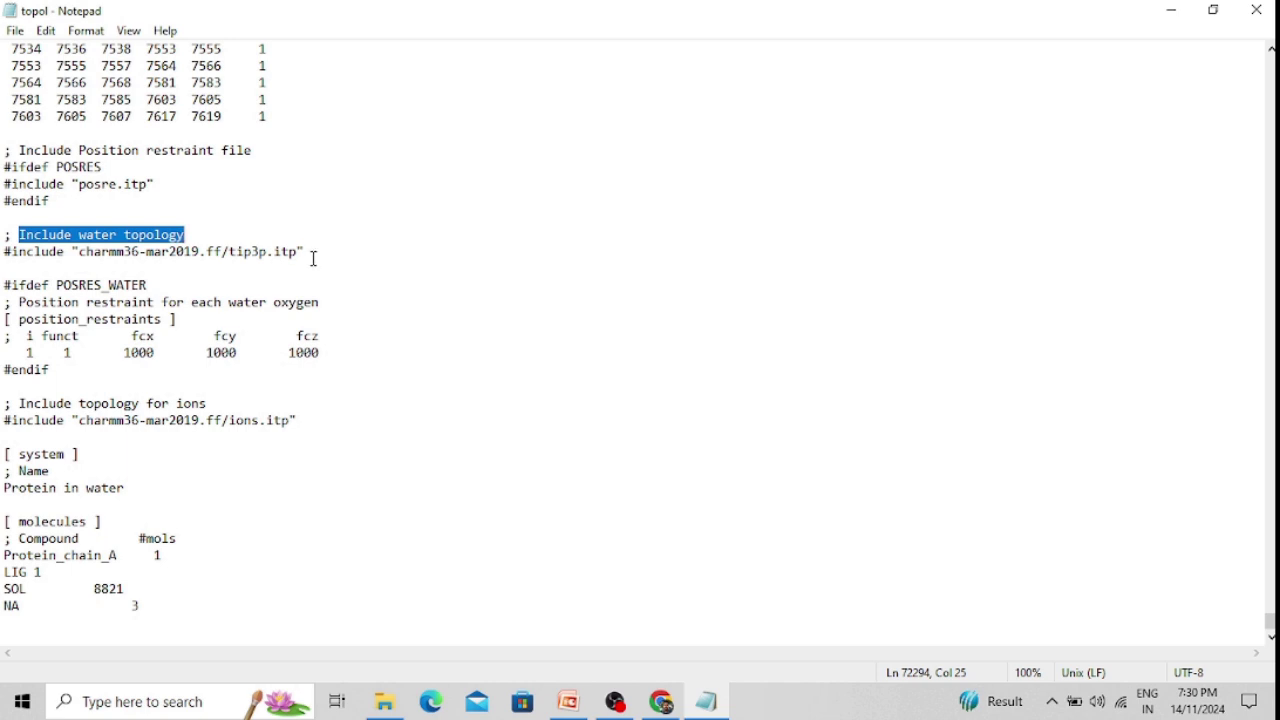
left_click_drag(300, 254, 231, 253)
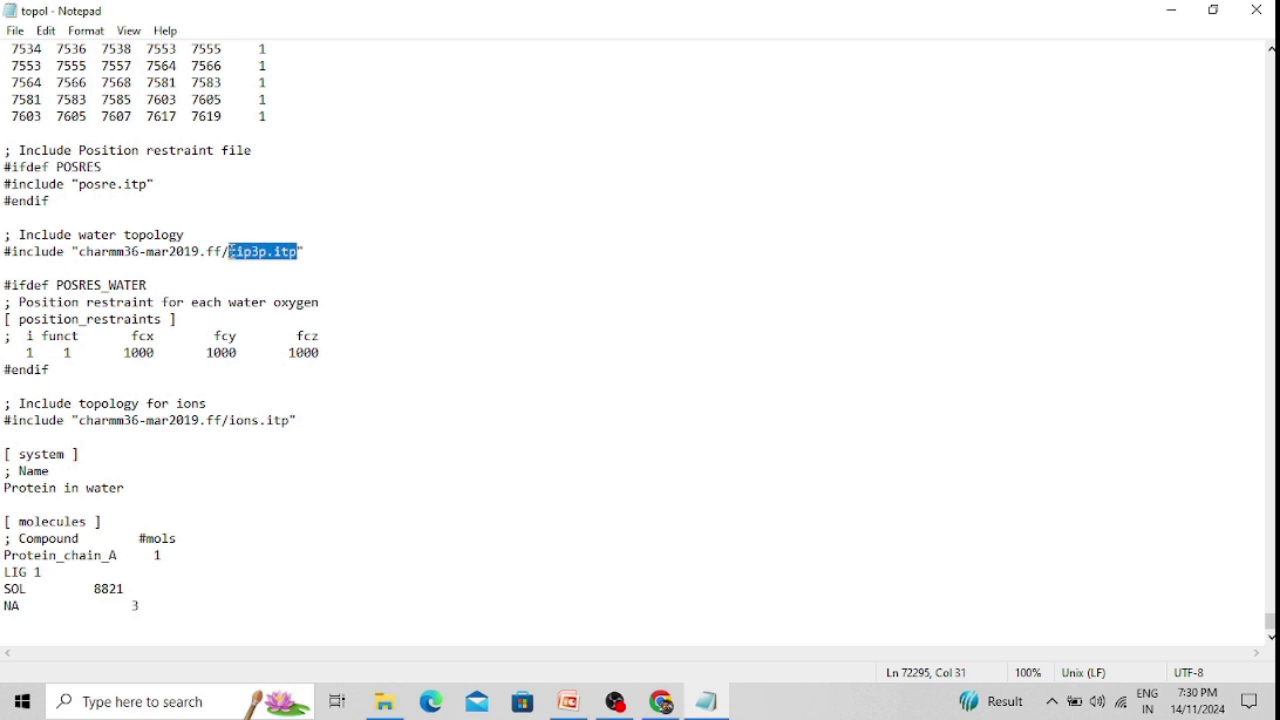
left_click_drag(231, 253, 4, 256)
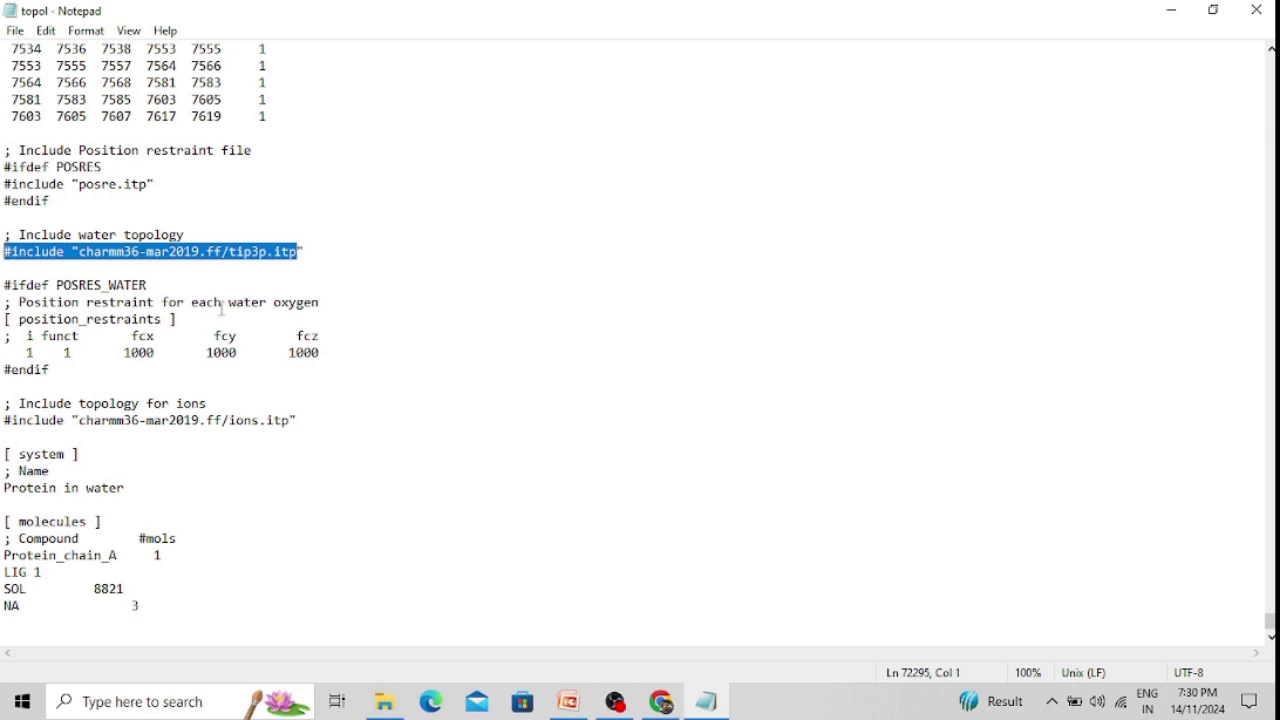
left_click_drag(290, 422, 4, 421)
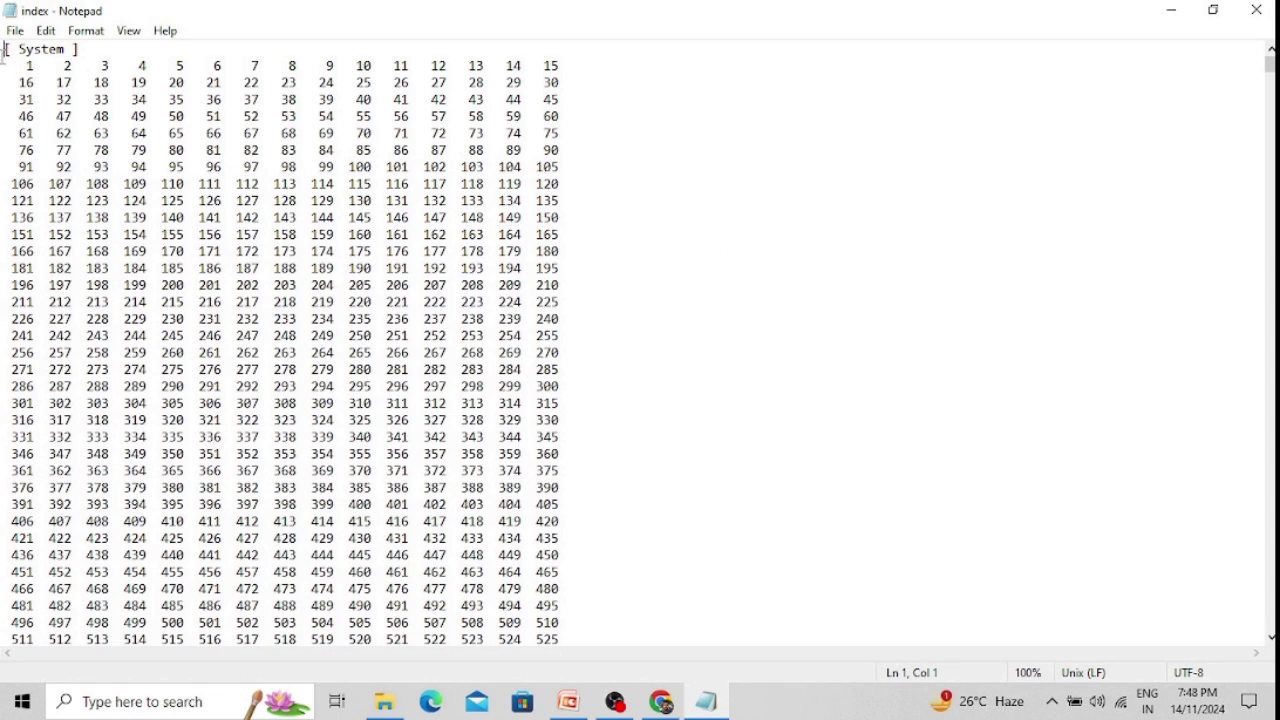
In the index file, highlight the System group heading and its first row of atom numbers
left_click_drag(4, 48, 120, 48)
left_click_drag(26, 65, 587, 71)
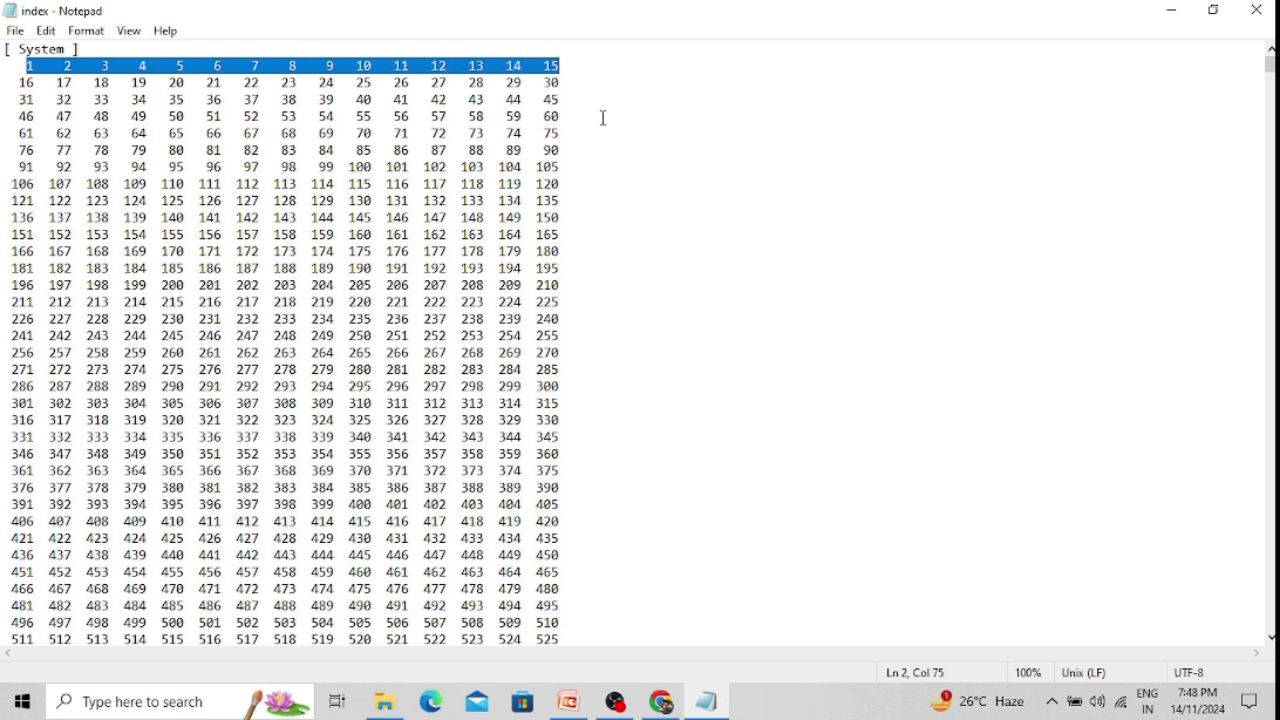
key("Down")
key("Down")
key("Down")
Find the end of the System group in the index file and highlight its last atom number
left_click_drag(1270, 65, 1270, 150)
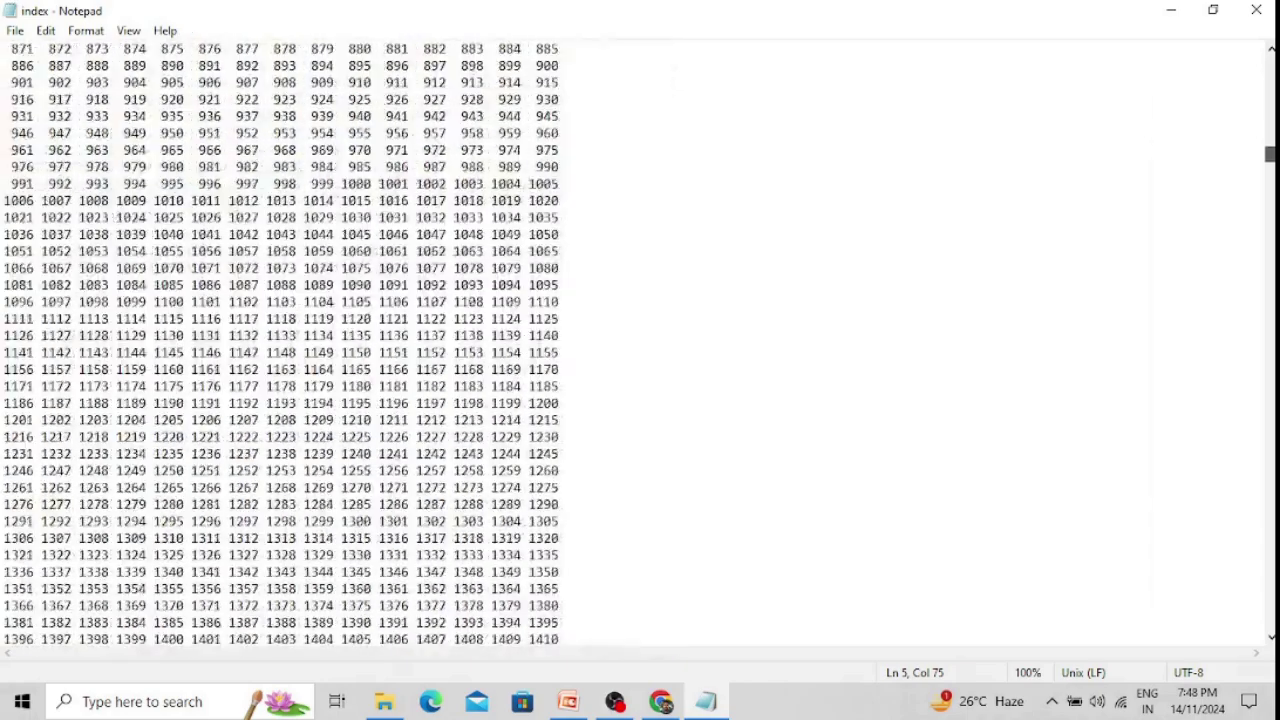
scroll(993, 276, "up", 19)
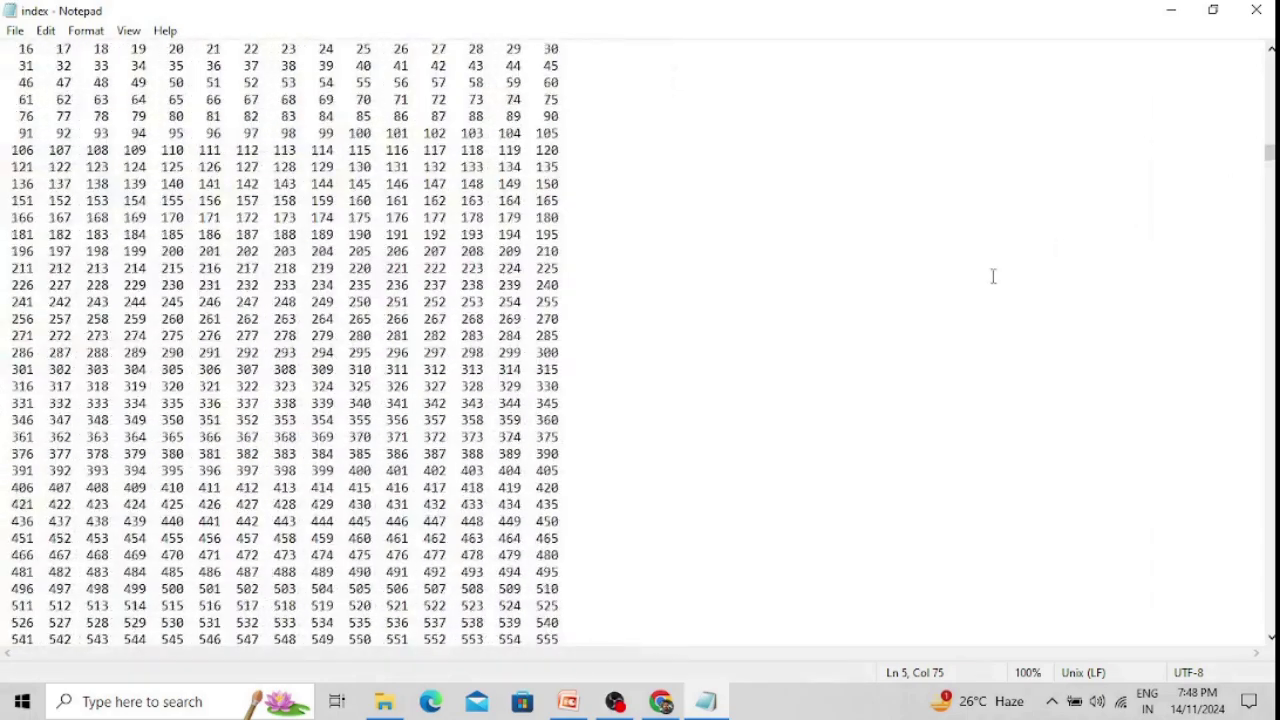
scroll(993, 276, "up", 7)
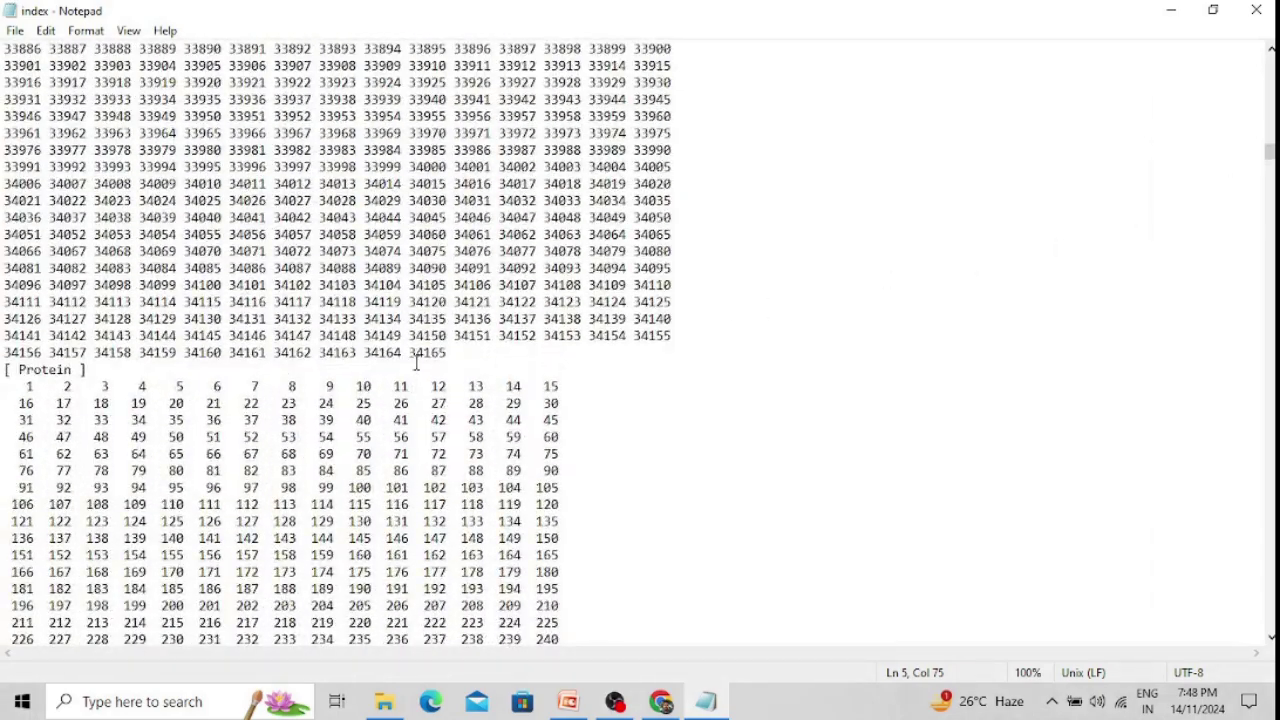
left_click_drag(409, 353, 447, 353)
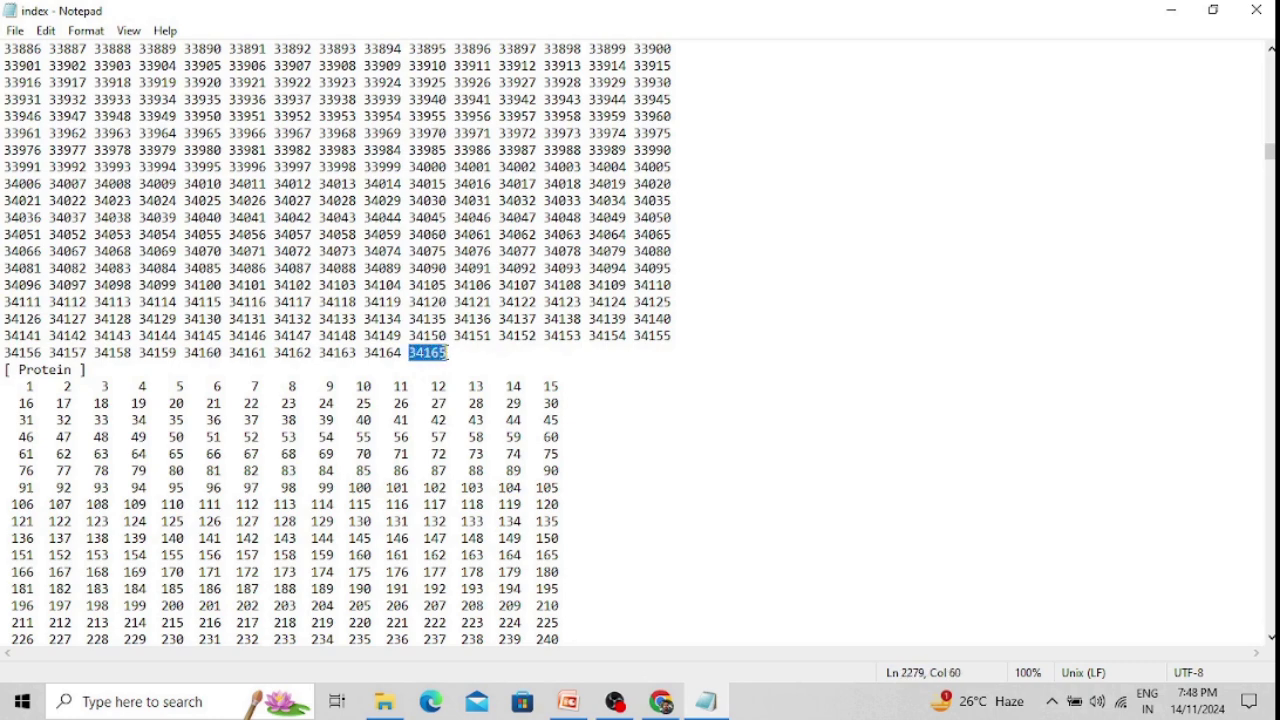
Highlight the Protein group heading and its first row of atom numbers in the index file
scroll(686, 397, "down", 2)
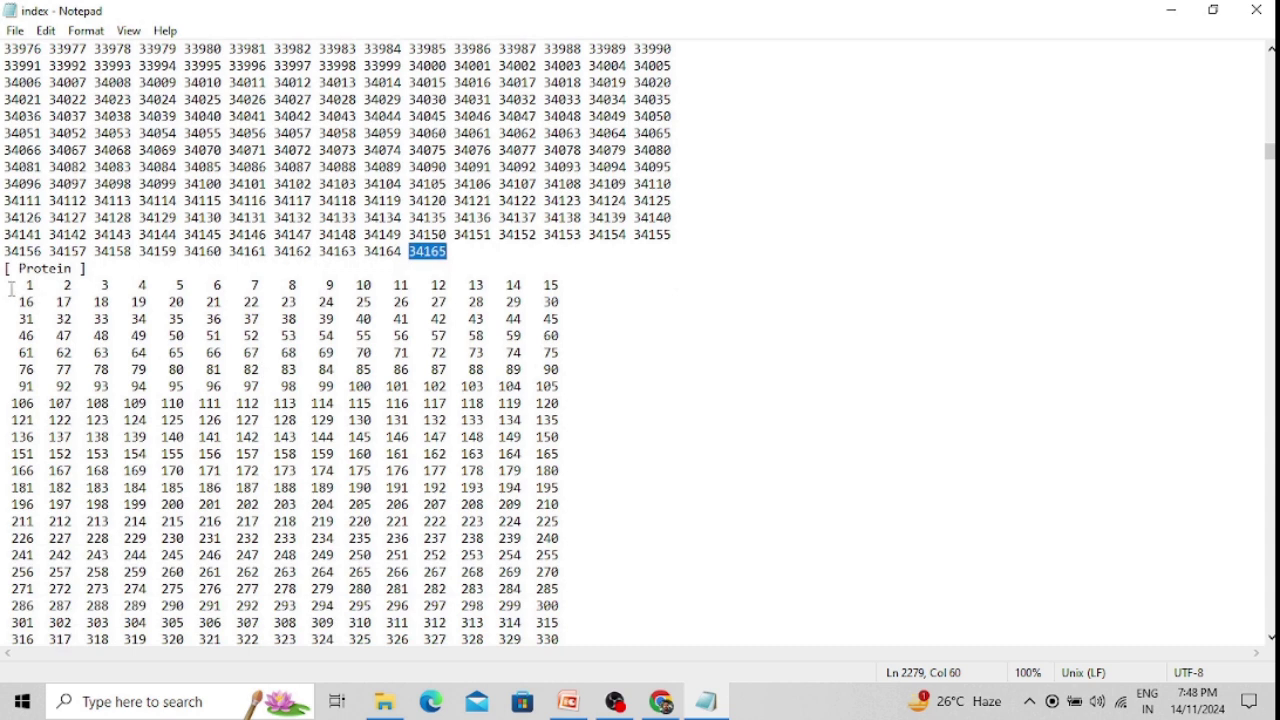
left_click_drag(5, 270, 87, 270)
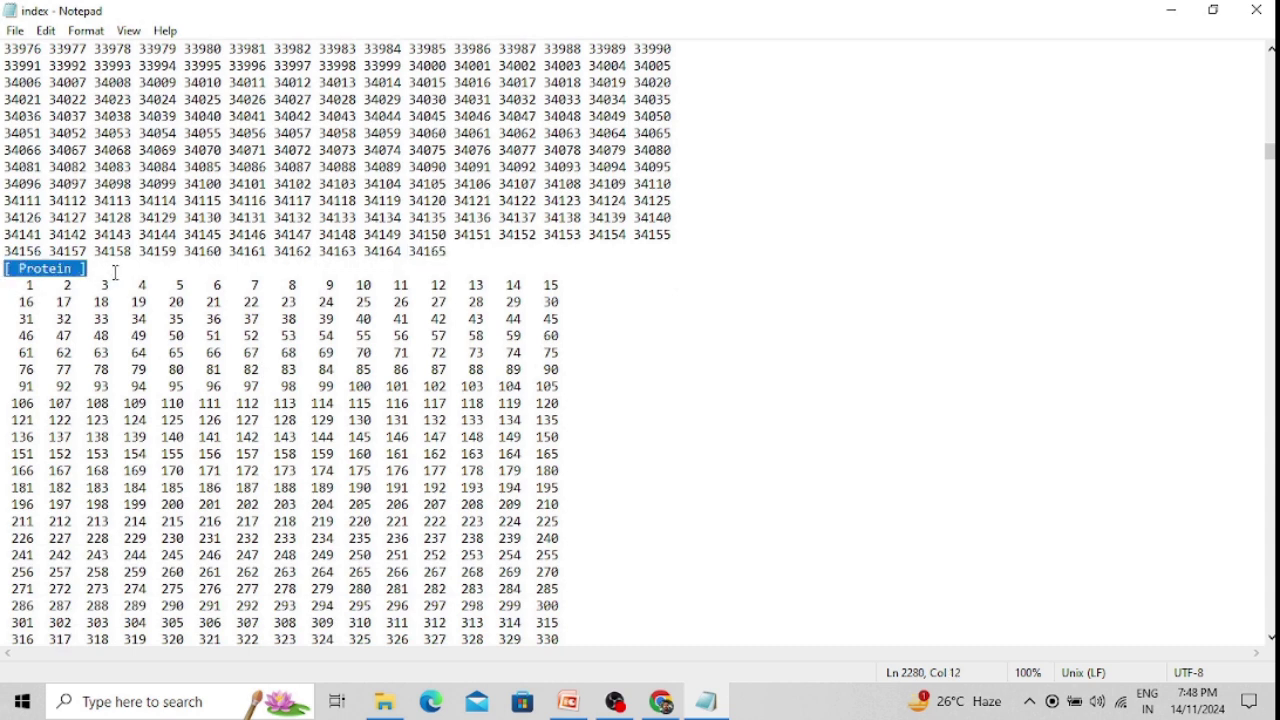
left_click(28, 288)
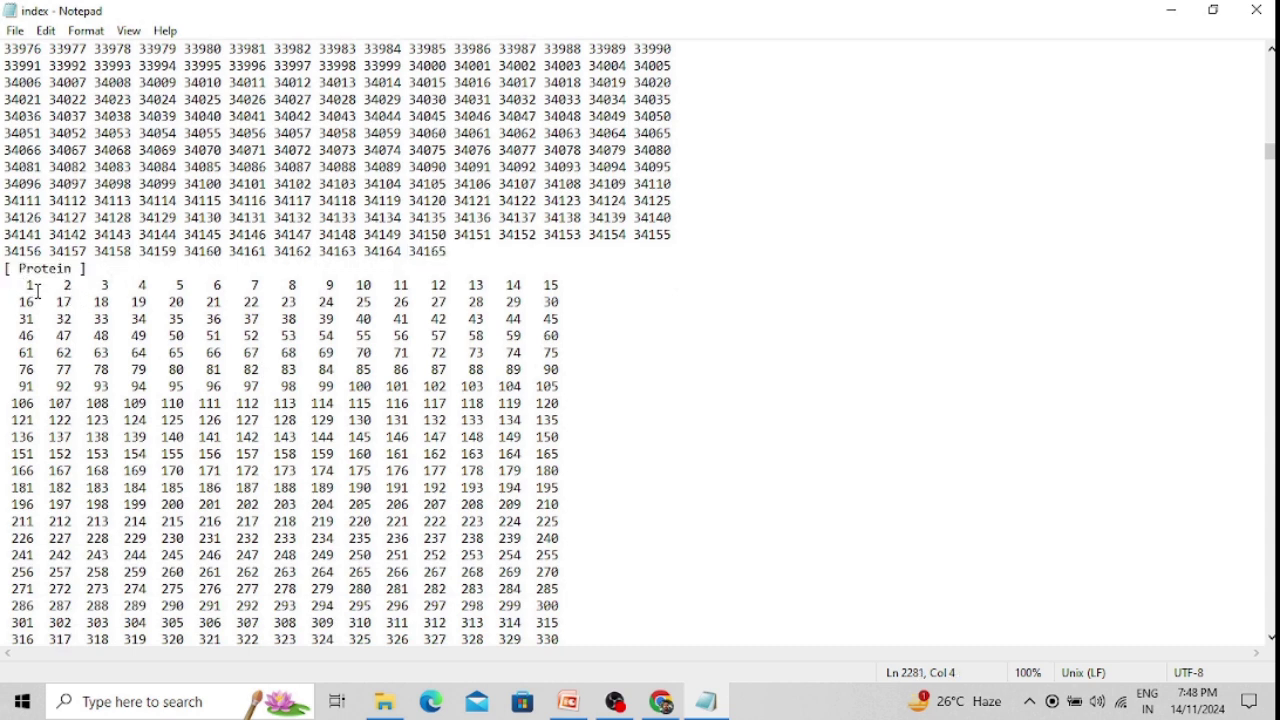
left_click_drag(37, 290, 30, 287)
left_click_drag(57, 287, 604, 298)
scroll(611, 374, "down", 20)
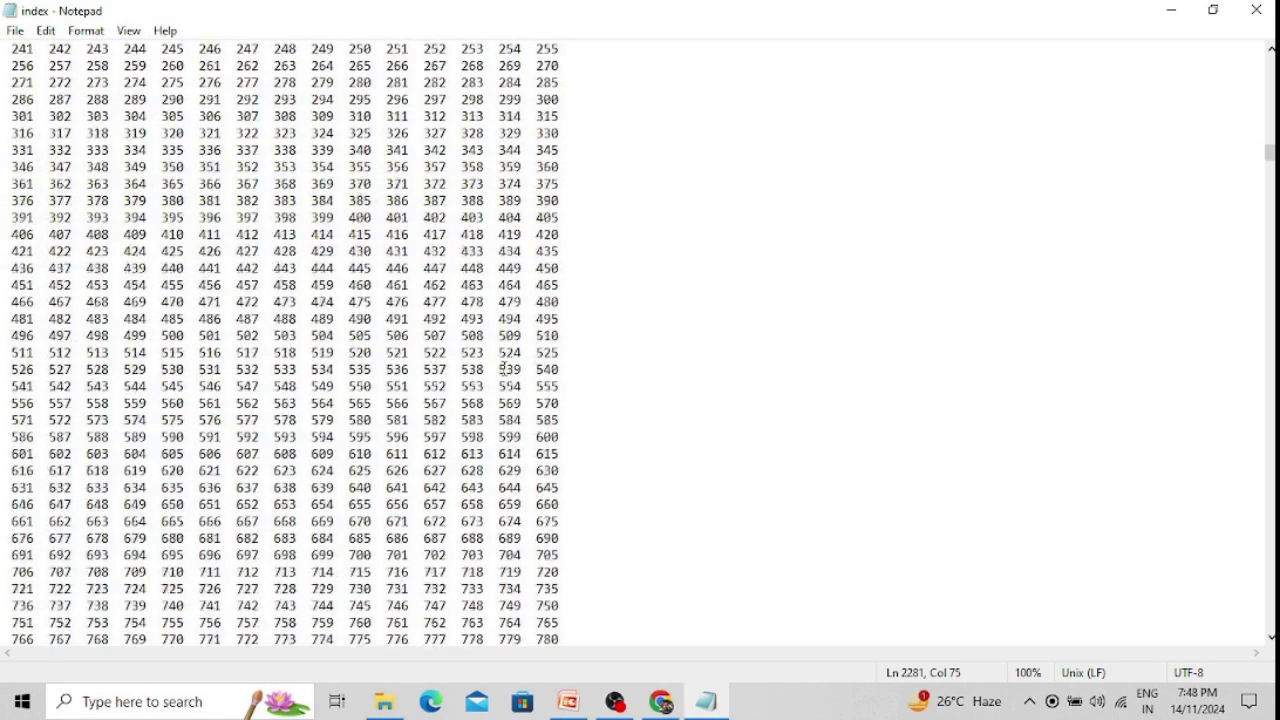
Find the end of the Protein group in the index file and highlight its last atom number
scroll(504, 378, "down", 20)
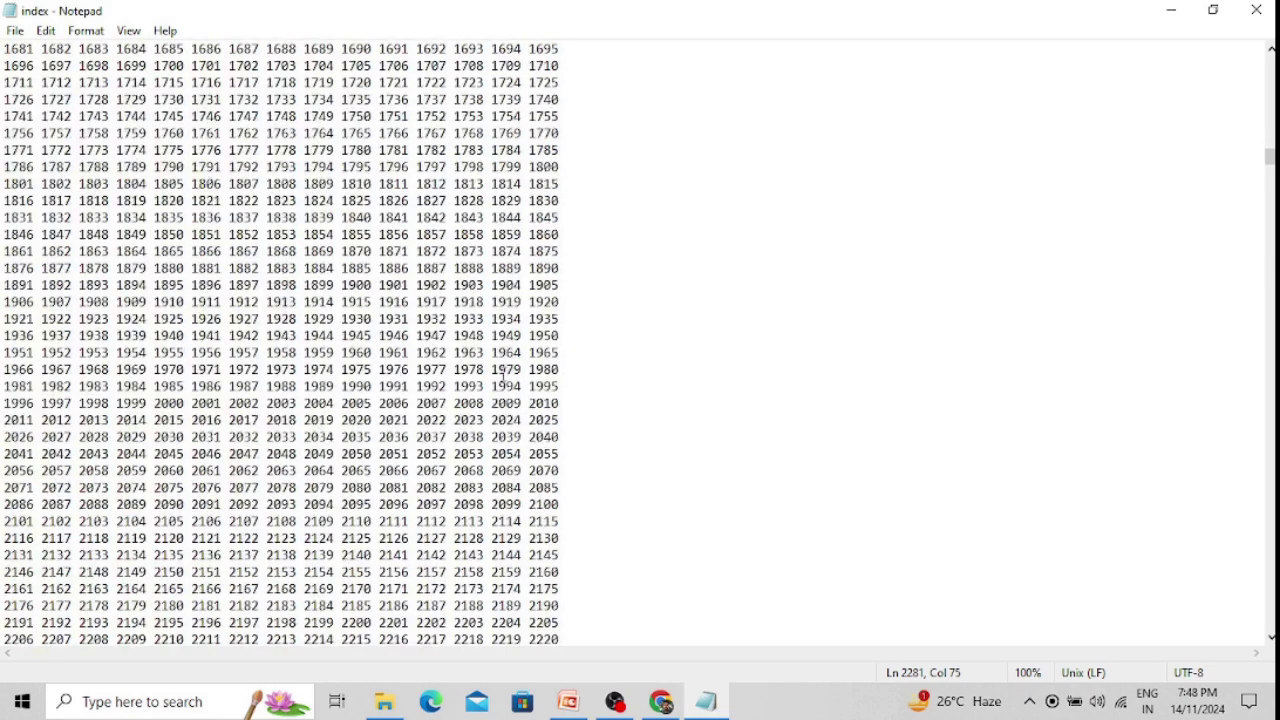
scroll(504, 378, "down", 20)
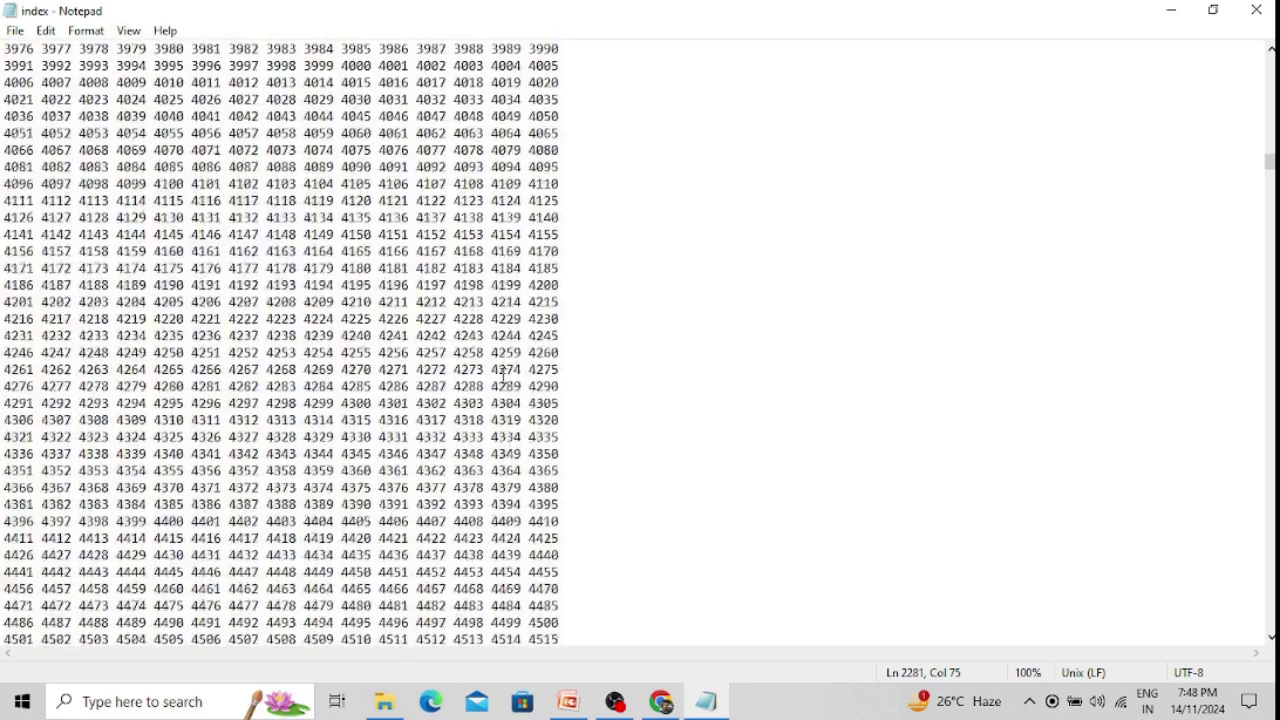
scroll(504, 378, "down", 20)
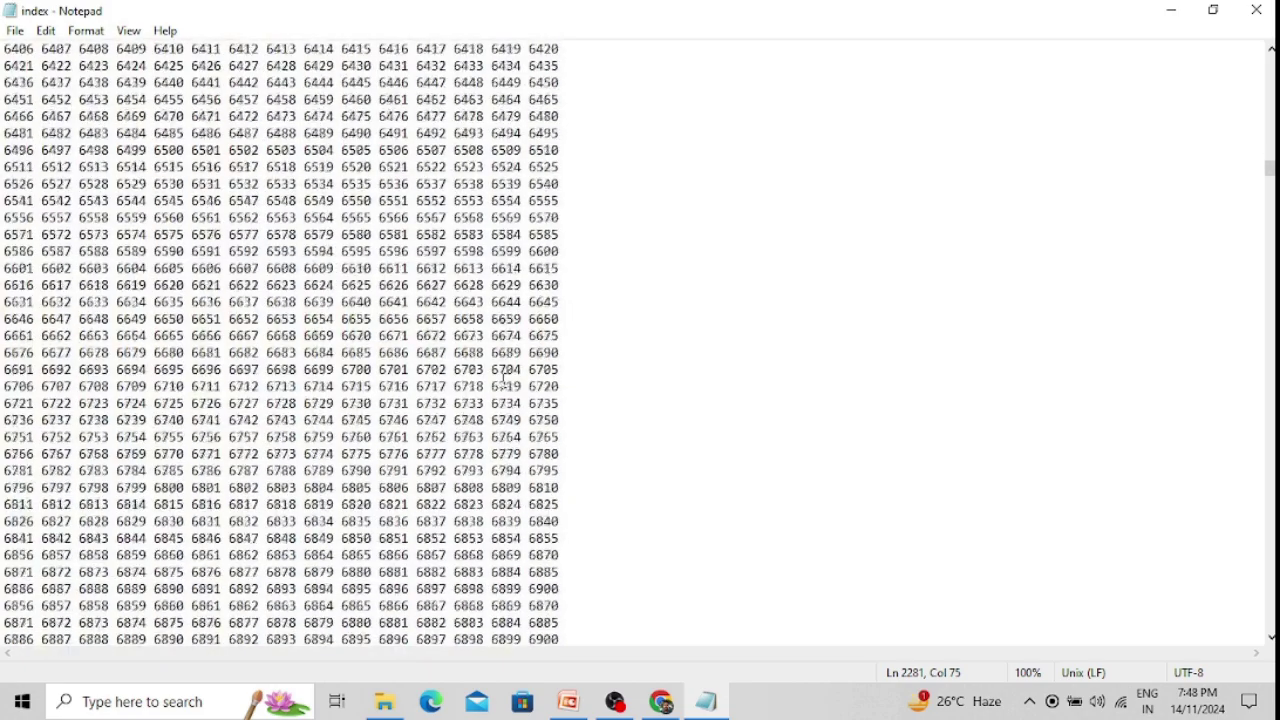
left_click_drag(386, 354, 345, 355)
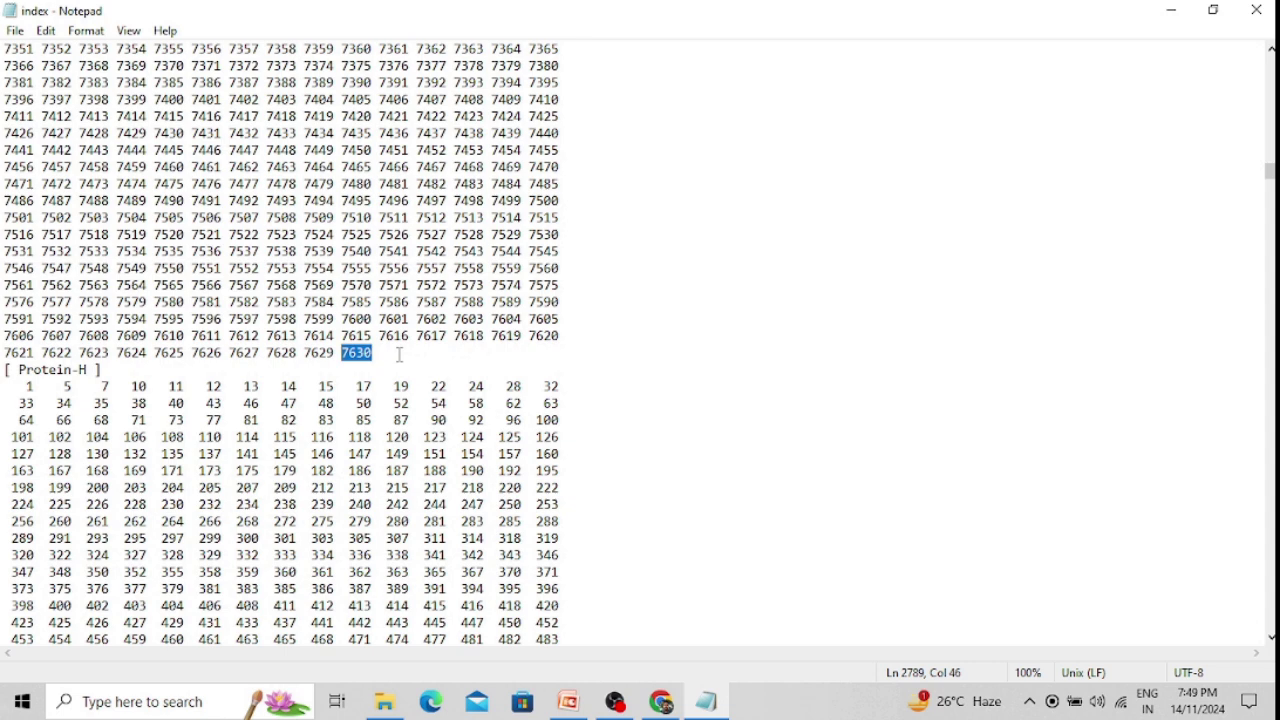
Highlight the first atom number under the Protein-H group heading and the gap before the second number
left_click_drag(42, 388, 30, 388)
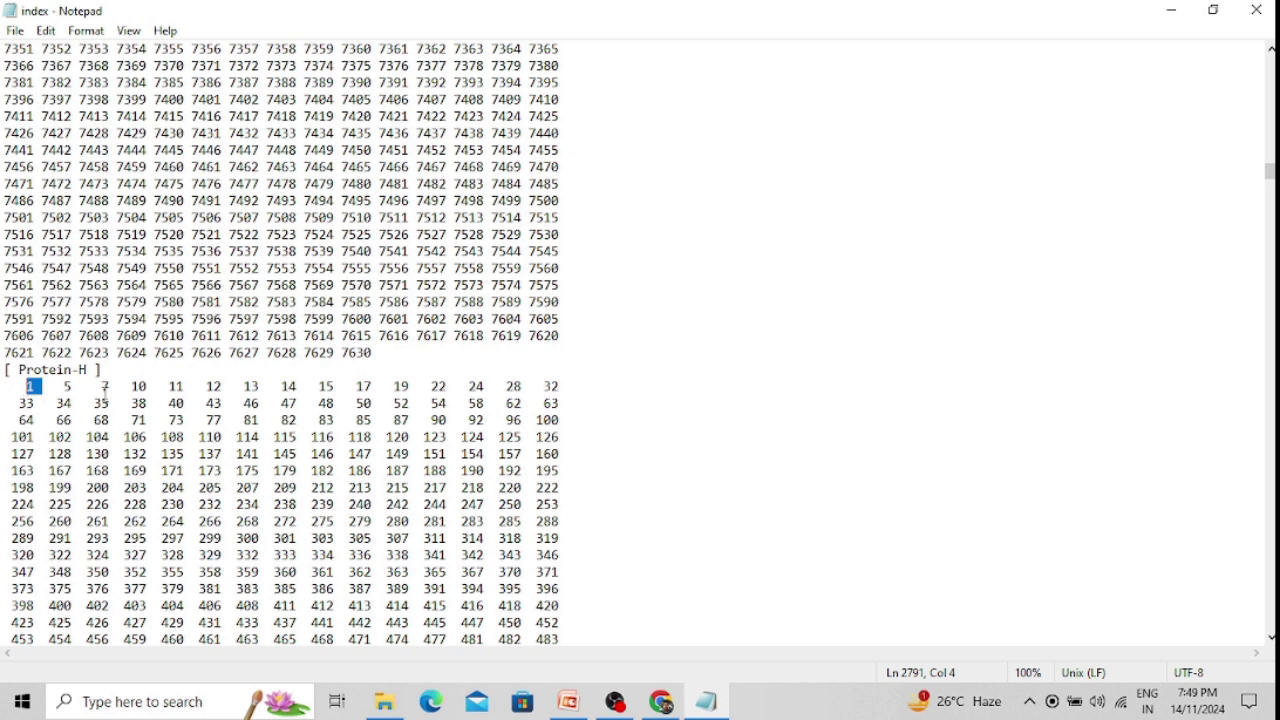
mouse_move(40, 387)
left_mouse_down()
mouse_move(20, 388)
mouse_move(63, 388)
left_mouse_up()
Find the non-Protein group in the index file and highlight its heading, followed by its first atom number
scroll(571, 500, "up", 2)
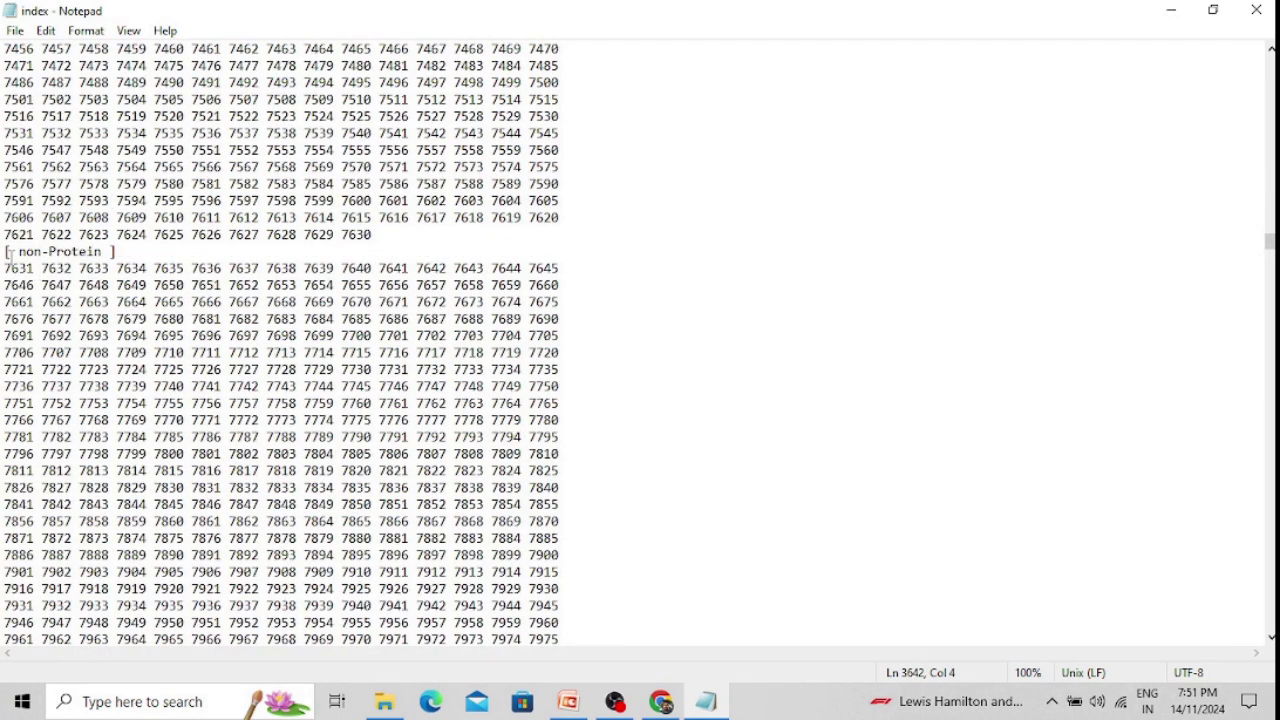
left_click_drag(5, 253, 128, 246)
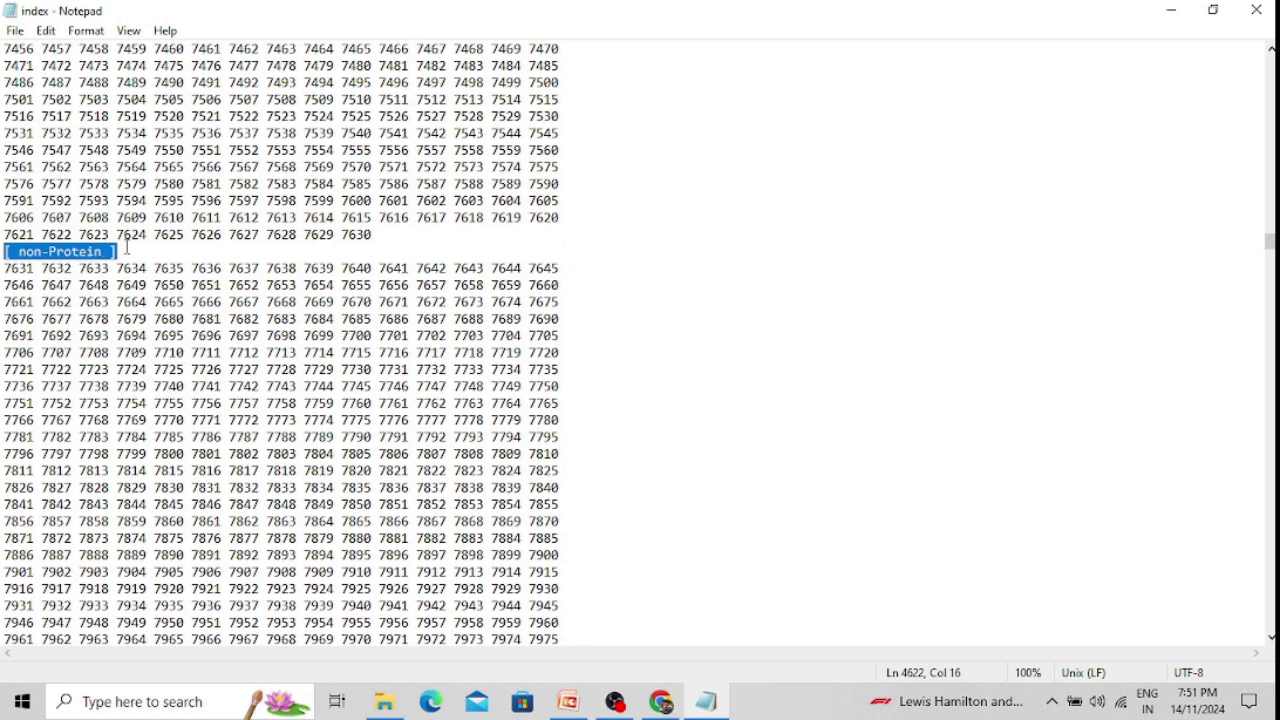
double_click(40, 271)
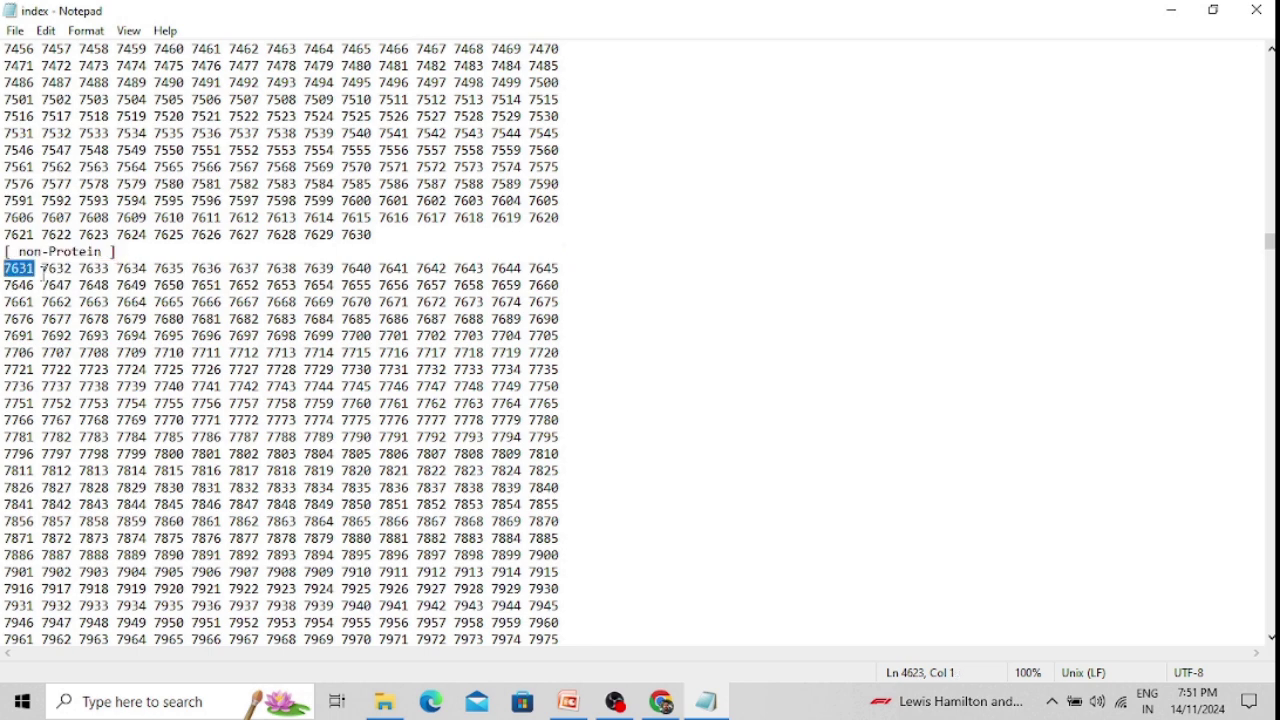